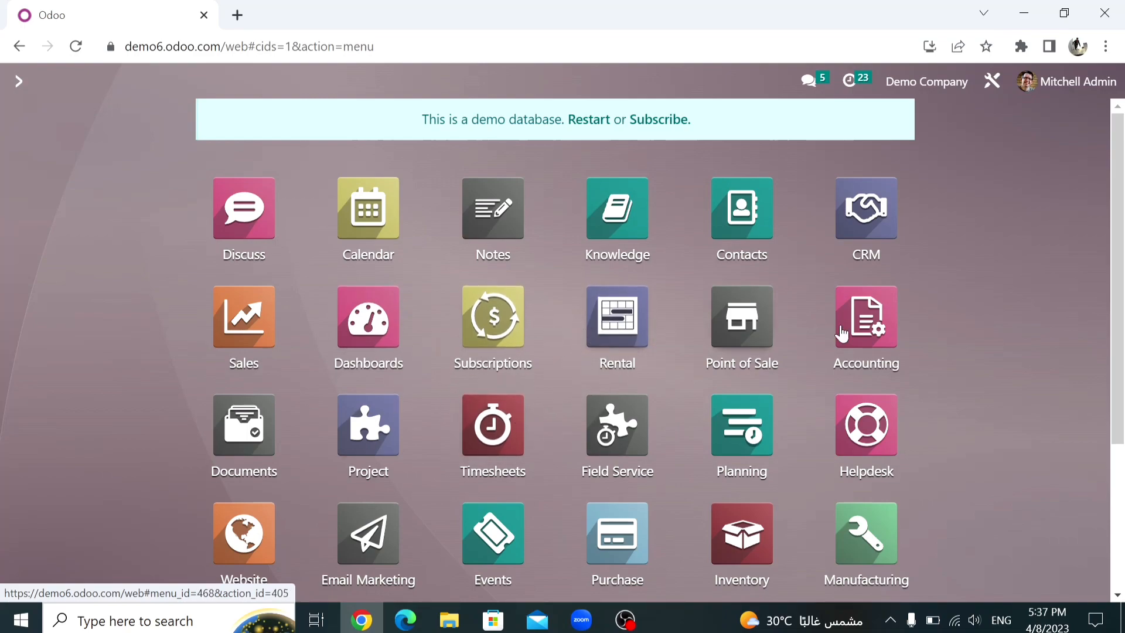
- Create a new accounting journal named "petty cash - " followed by the employee's first name
click(885, 321)
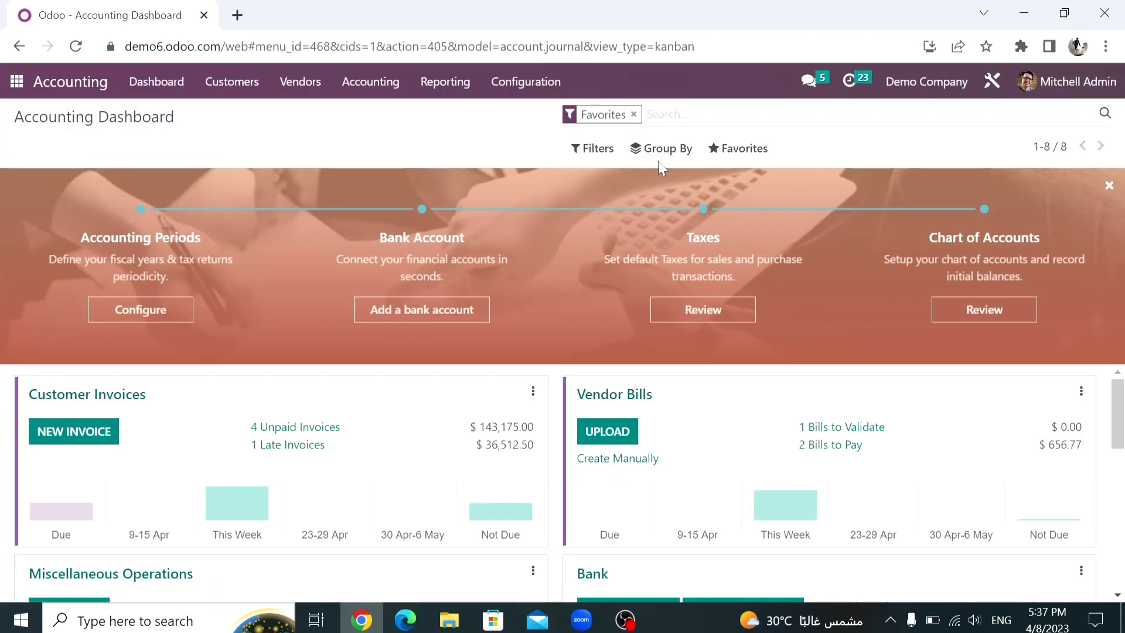
click(543, 84)
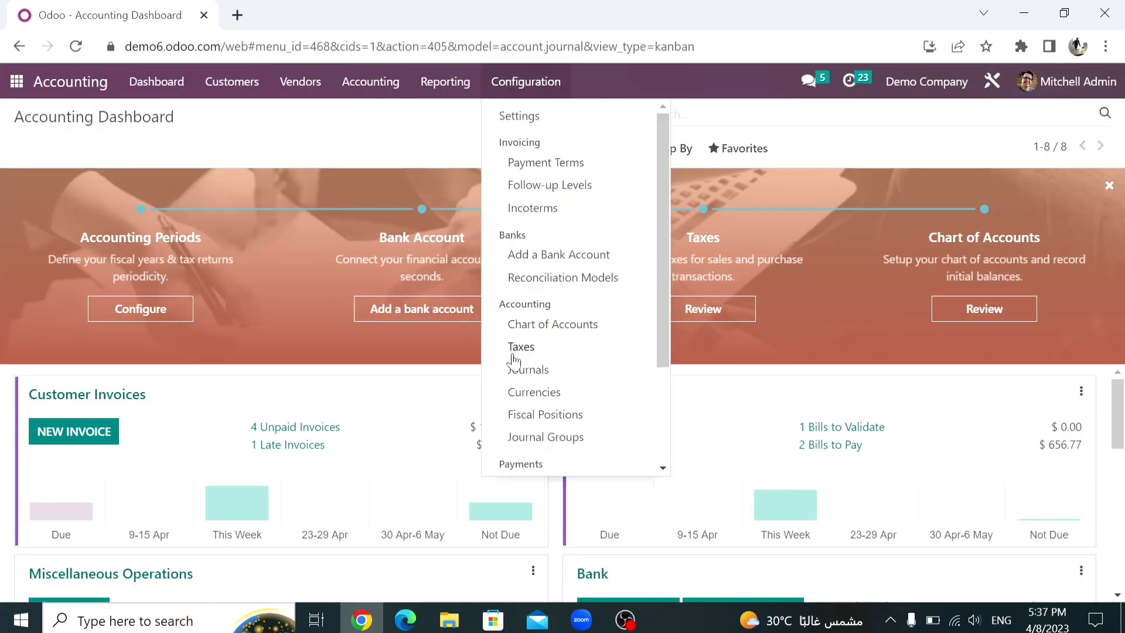
click(529, 371)
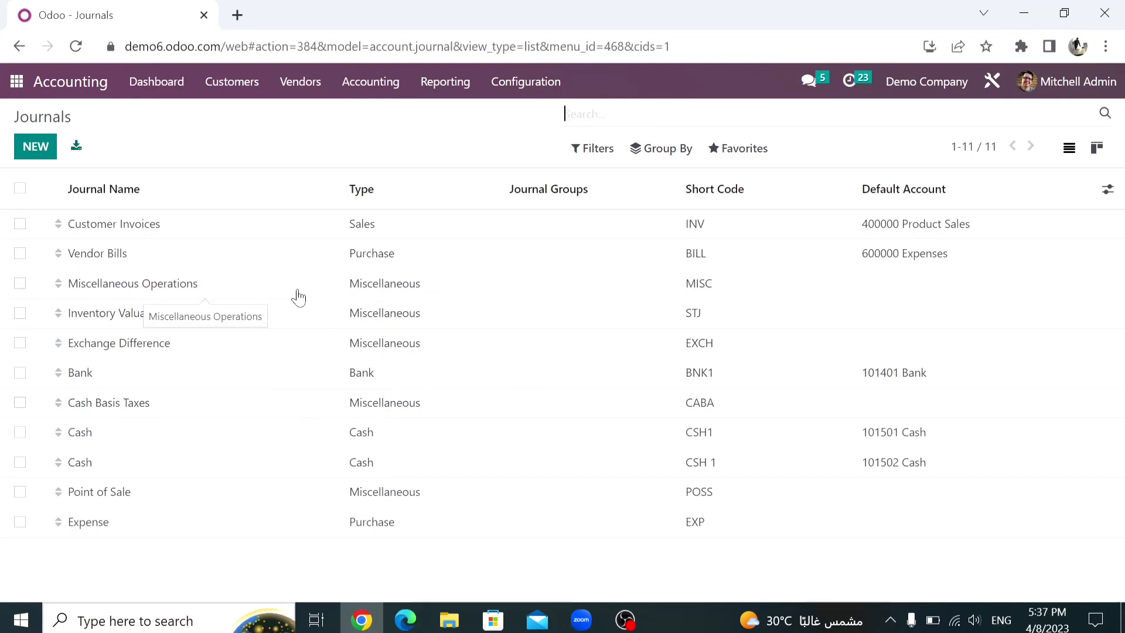
click(35, 146)
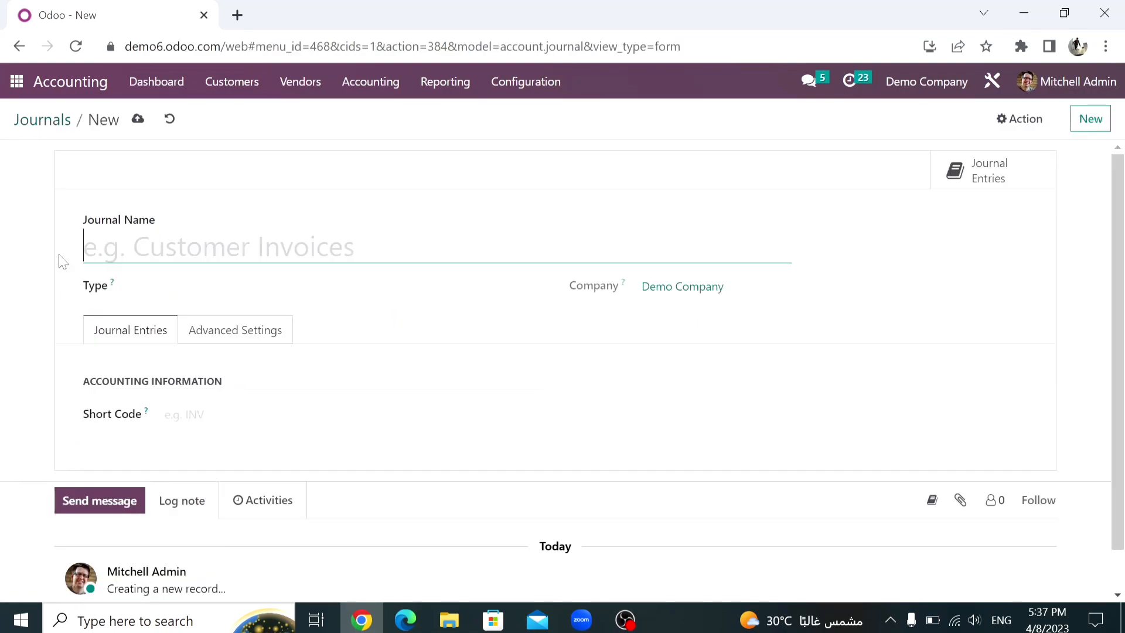
text(pet)
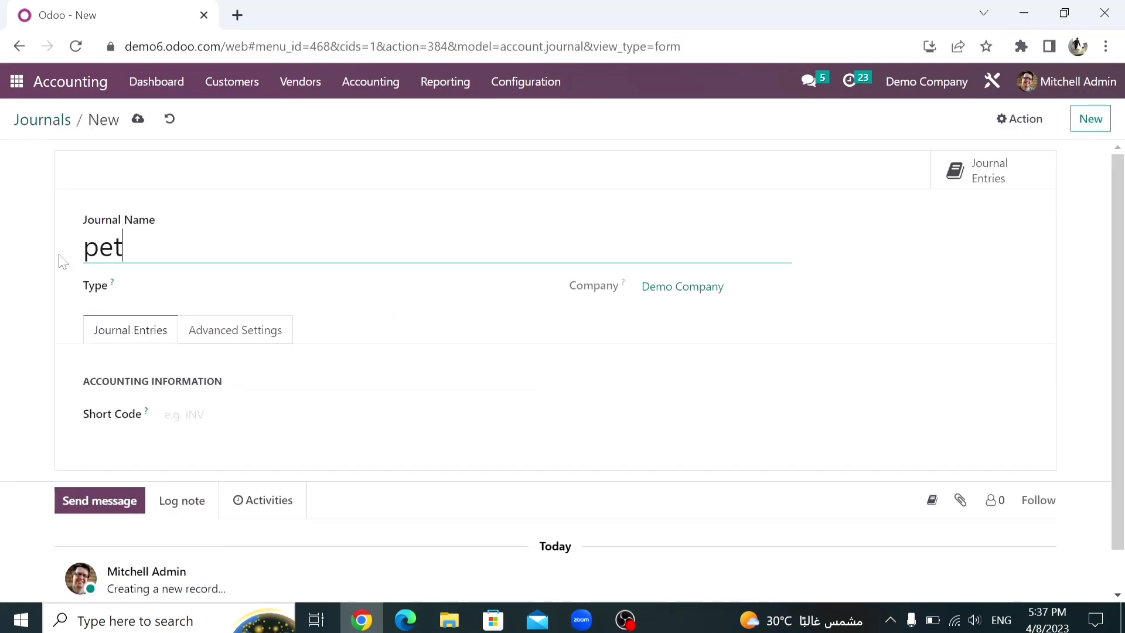
text(ty cash)
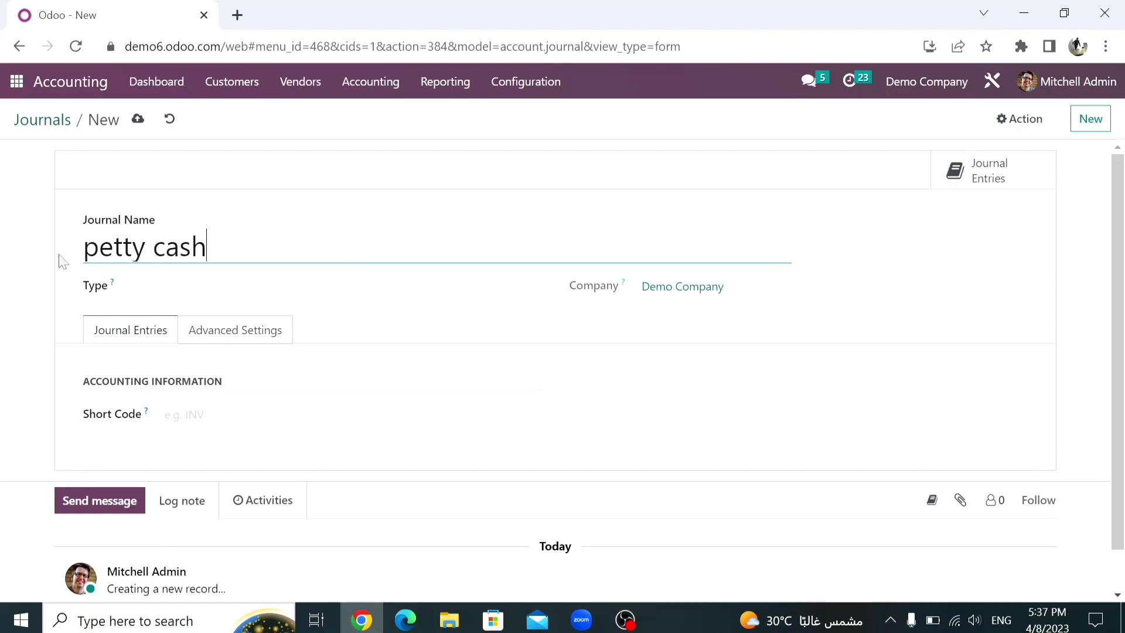
text( - mhamed)
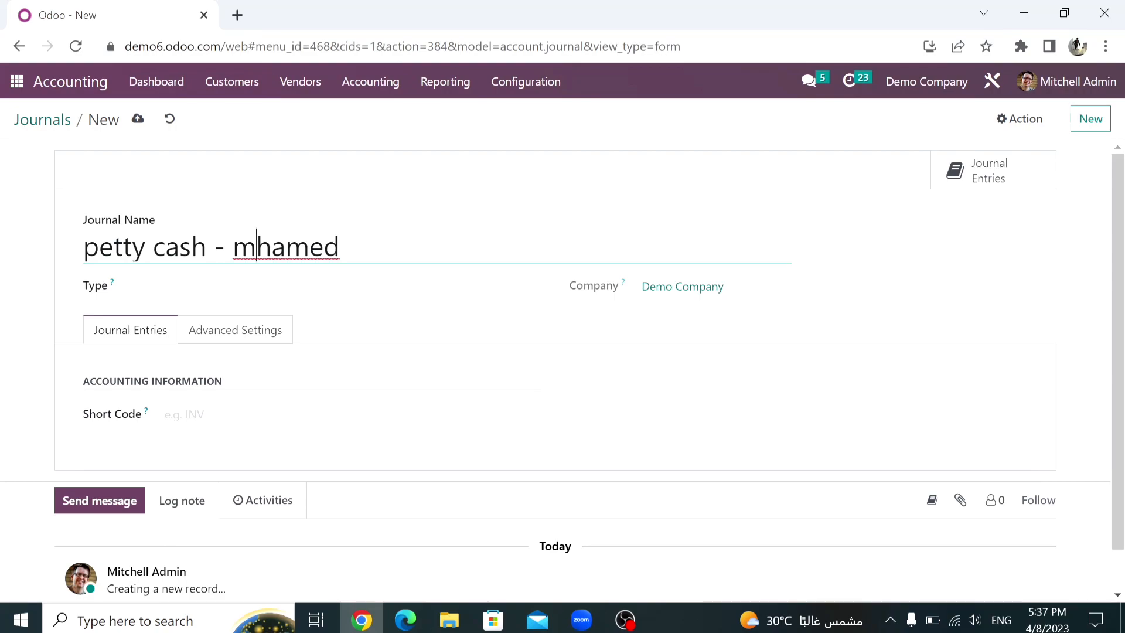
text(o)
- Set the new journal's type to Cash and its short code to pc-m, and save it
click(293, 290)
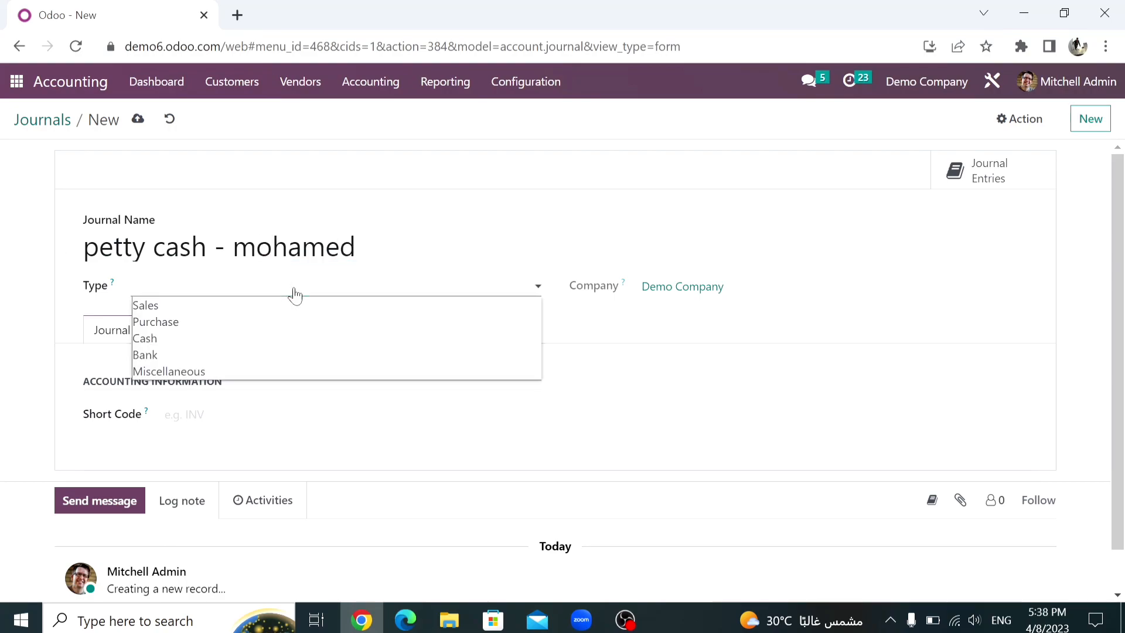
click(147, 338)
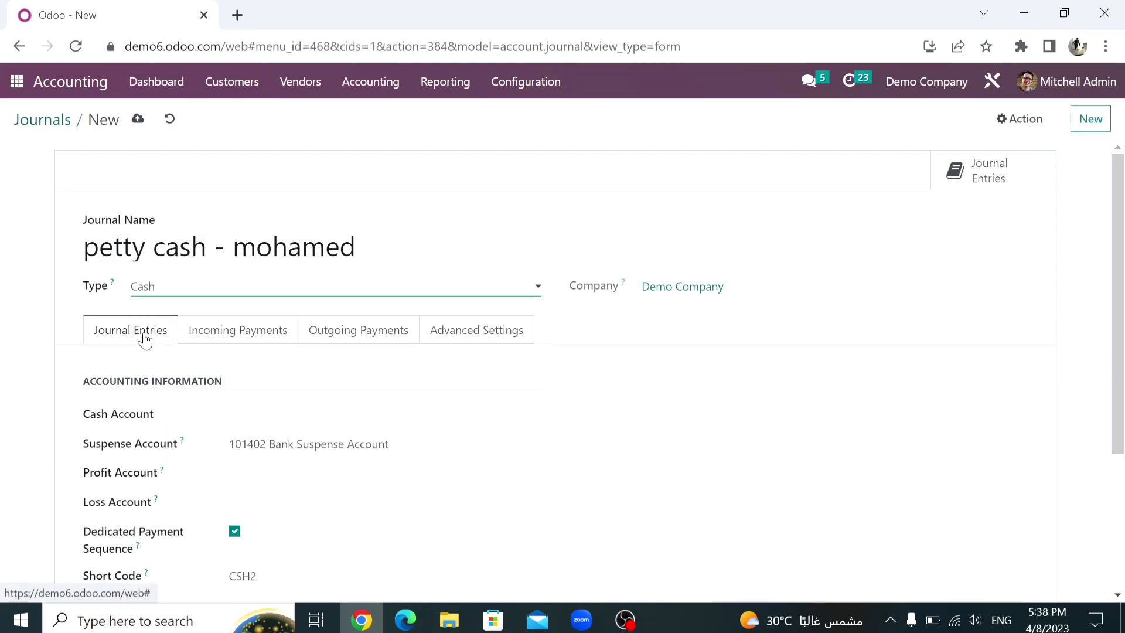
drag(275, 578, 200, 590)
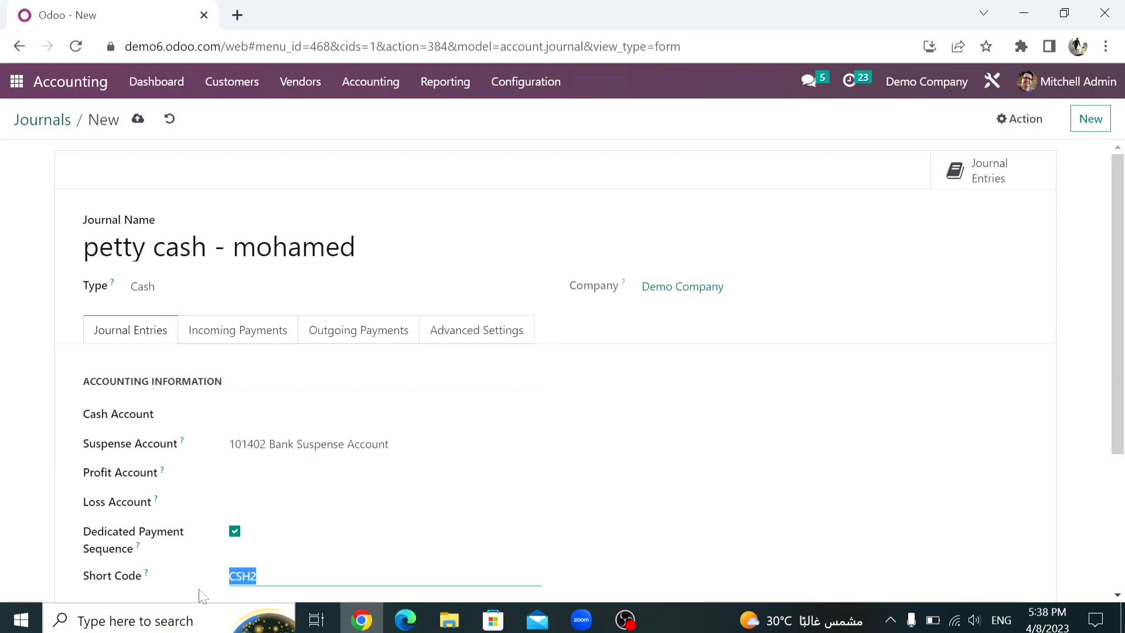
text(pc-m)
click(139, 119)
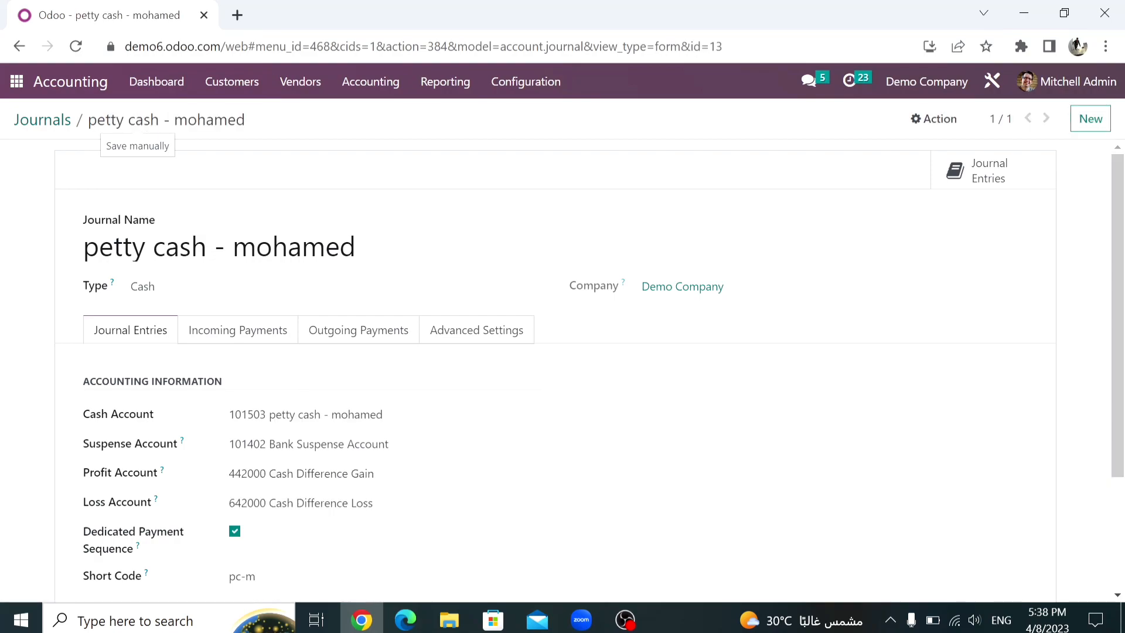
- Review the cash account linked to the petty cash journal and return to the journal
click(290, 418)
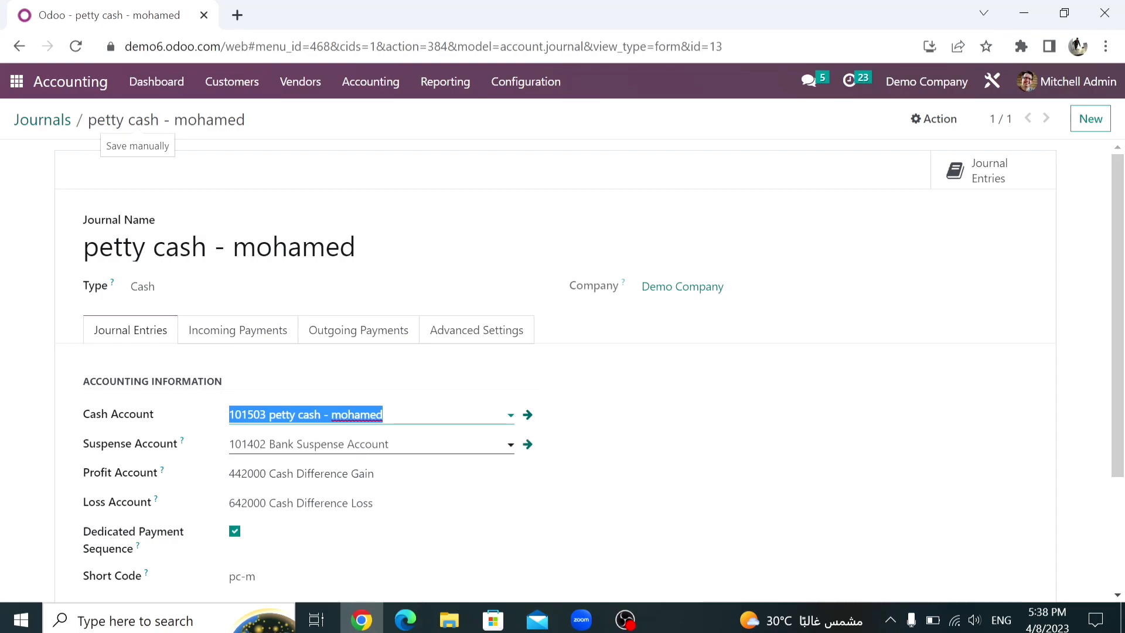
click(527, 415)
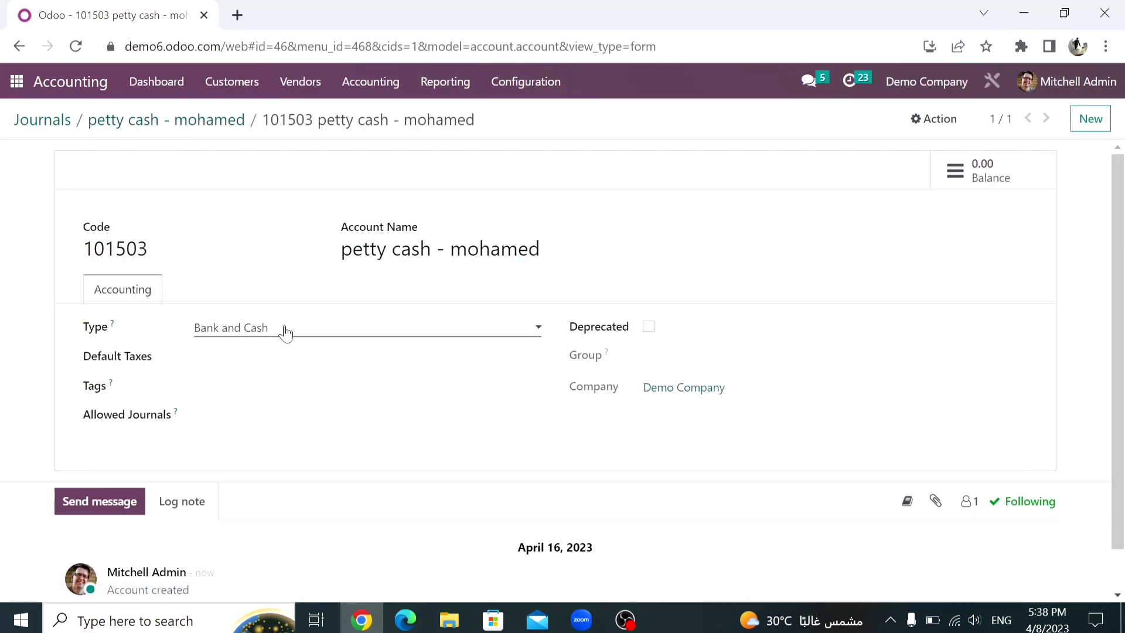
click(162, 119)
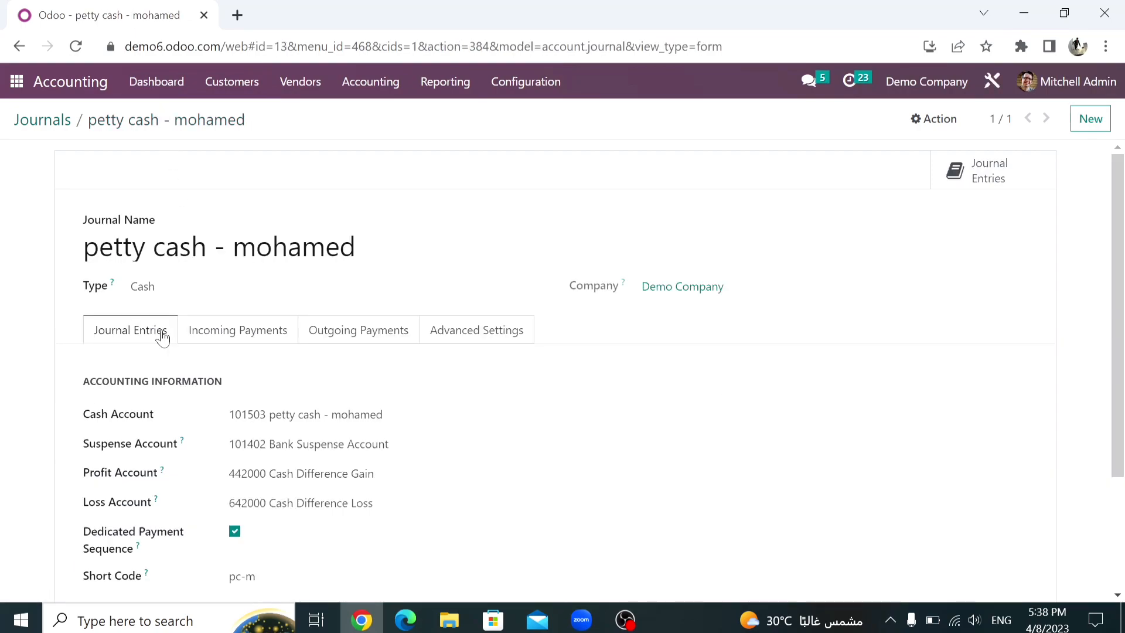
- Set the outstanding receipts account of the Manual incoming payment method to the employee's new petty cash account
click(242, 340)
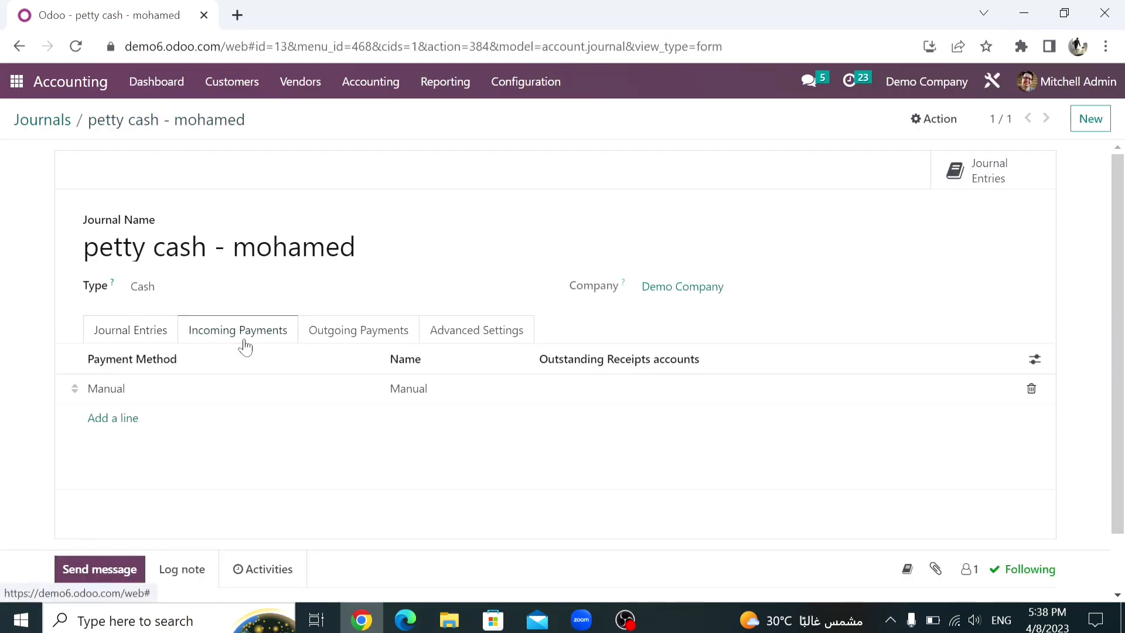
click(606, 391)
text(pe)
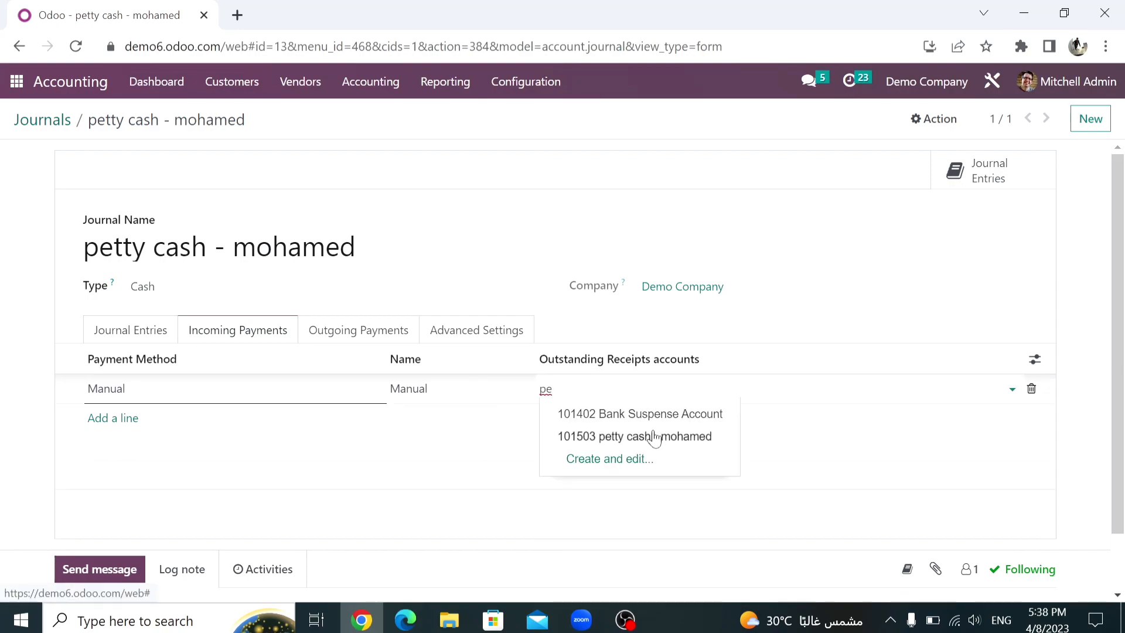
click(653, 434)
- Set the Manual outgoing payment method's outstanding payments account to the employee's petty cash account and save the journal
click(383, 338)
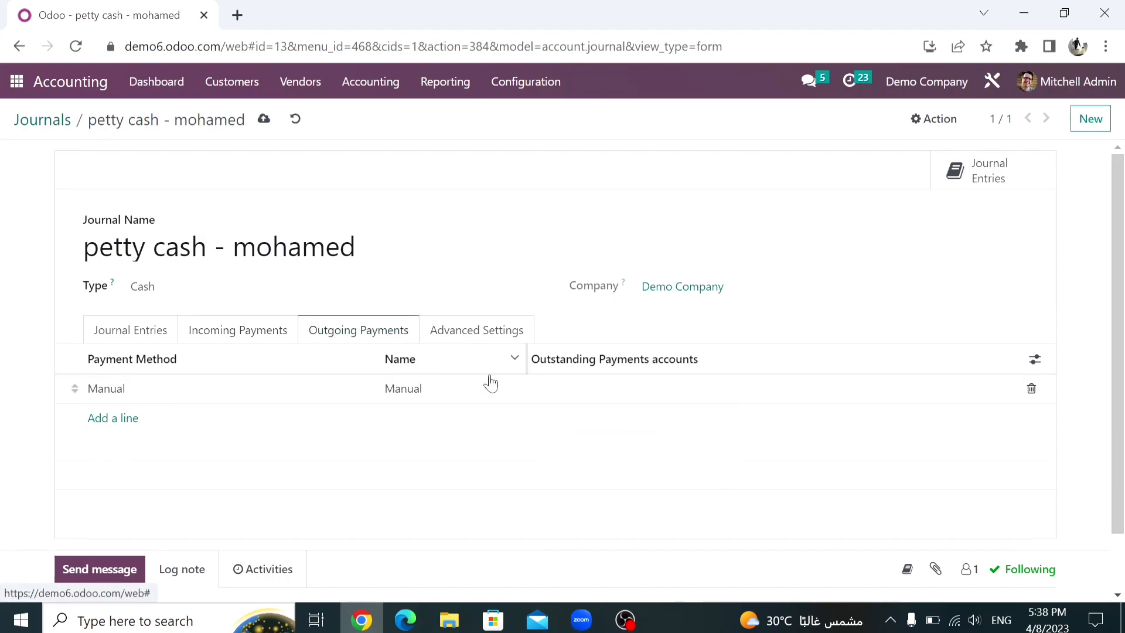
click(573, 393)
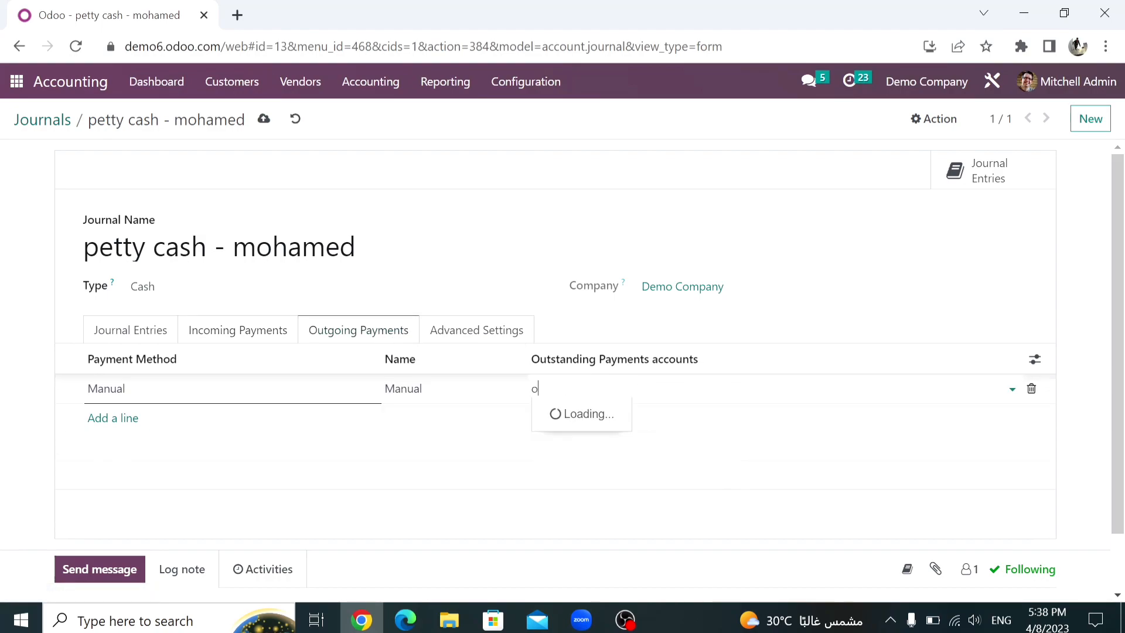
text(pr)
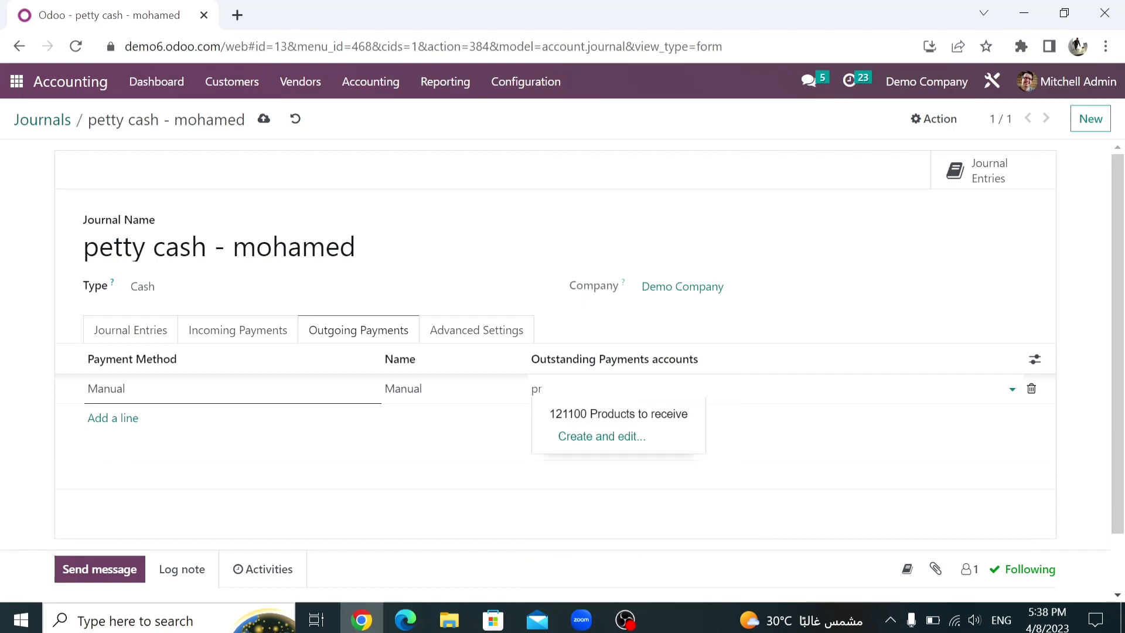
key(BackSpace)
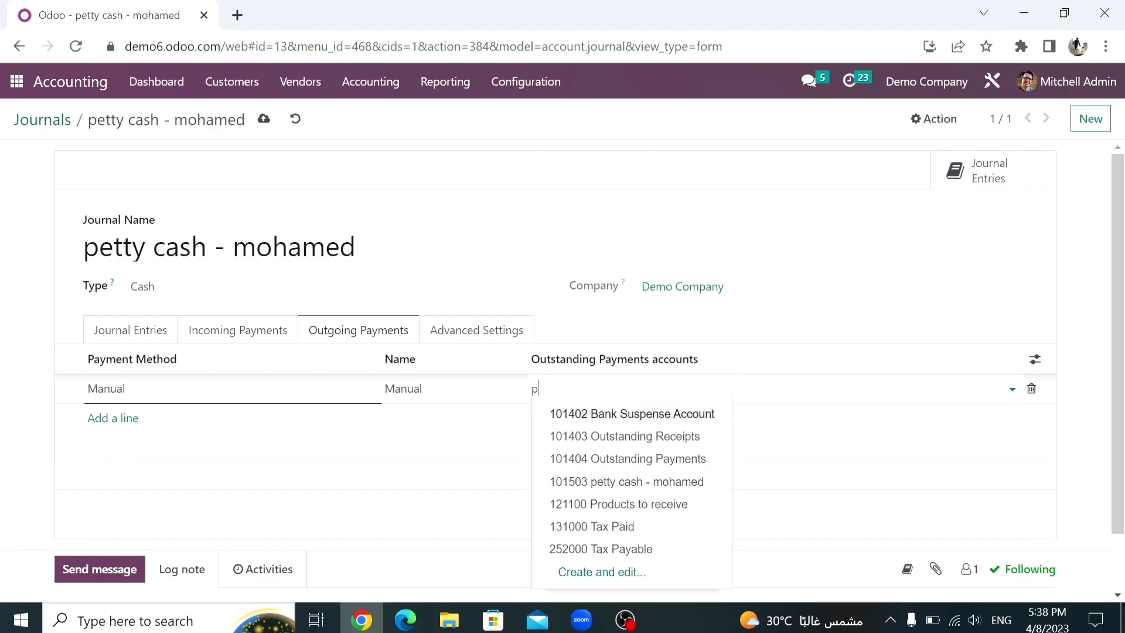
text(e)
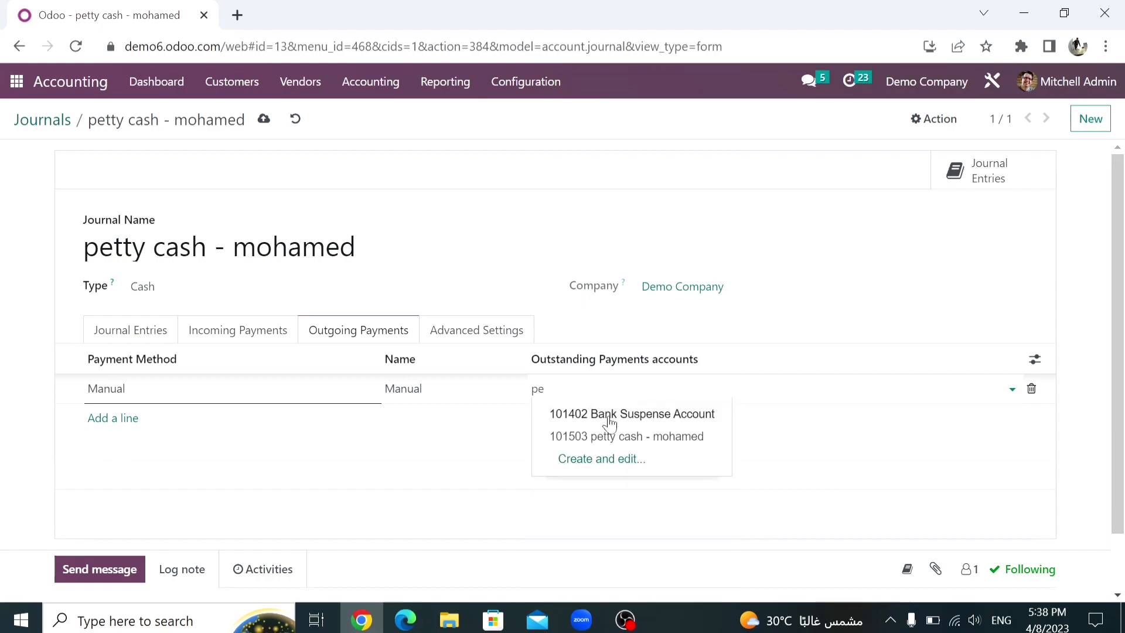
click(639, 435)
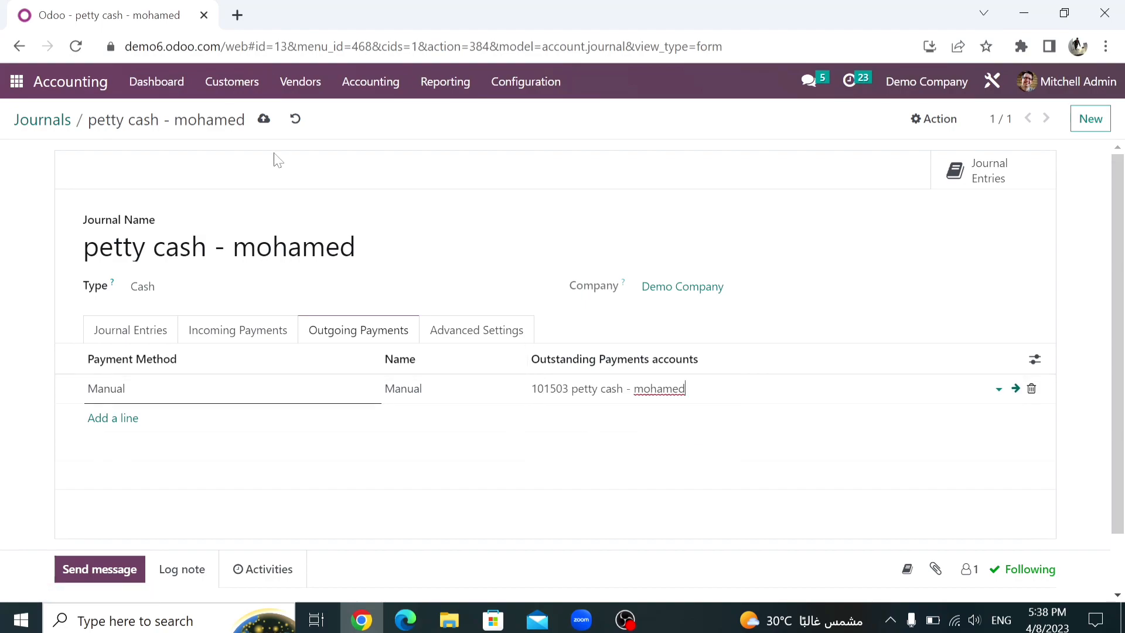
click(263, 119)
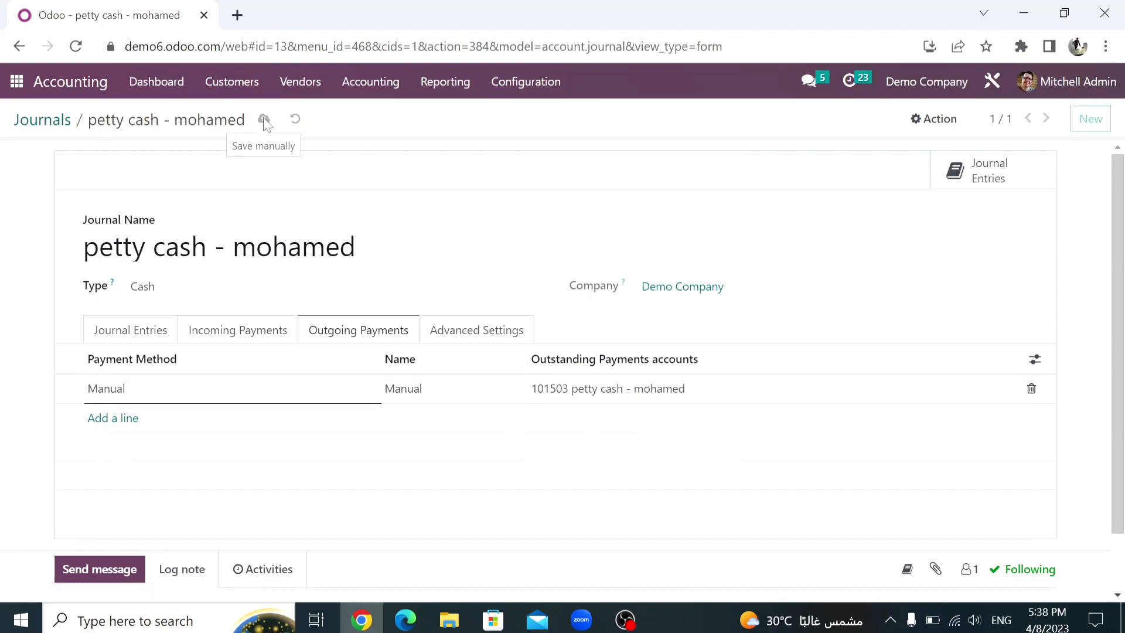
- Remove the Favorites filter from the Accounting dashboard and dismiss the setup banner
click(140, 77)
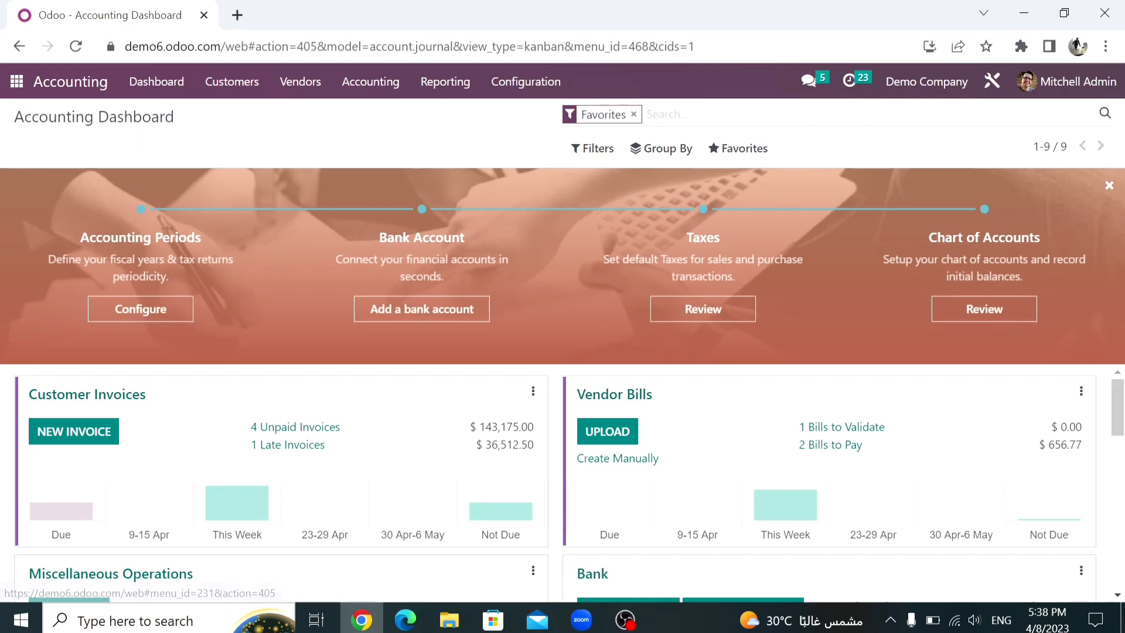
click(634, 116)
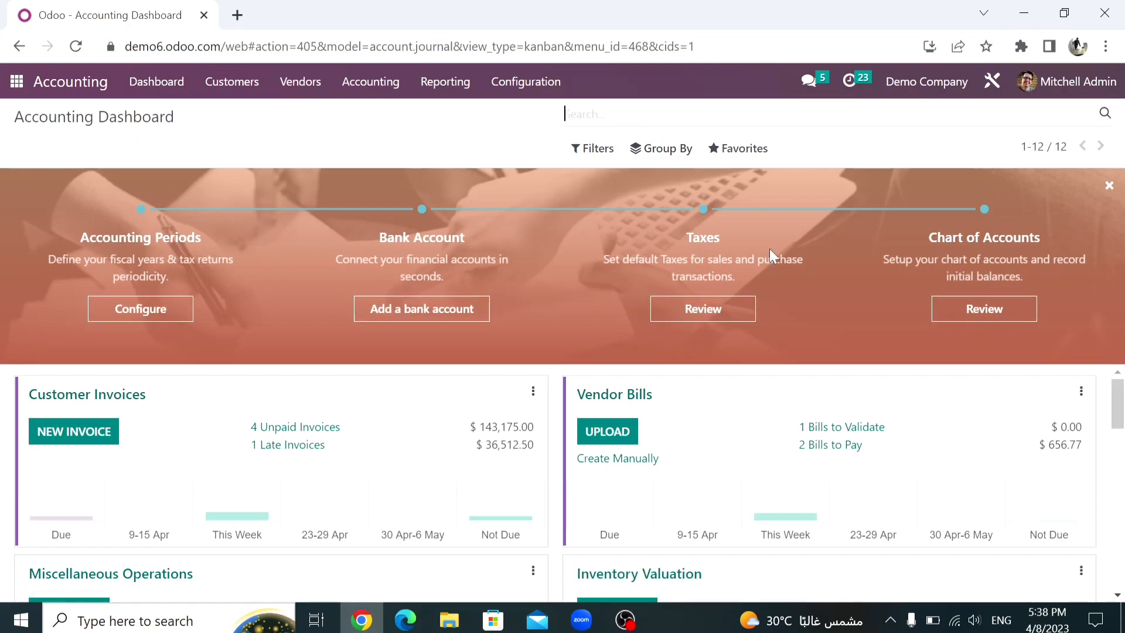
click(1109, 186)
click(323, 215)
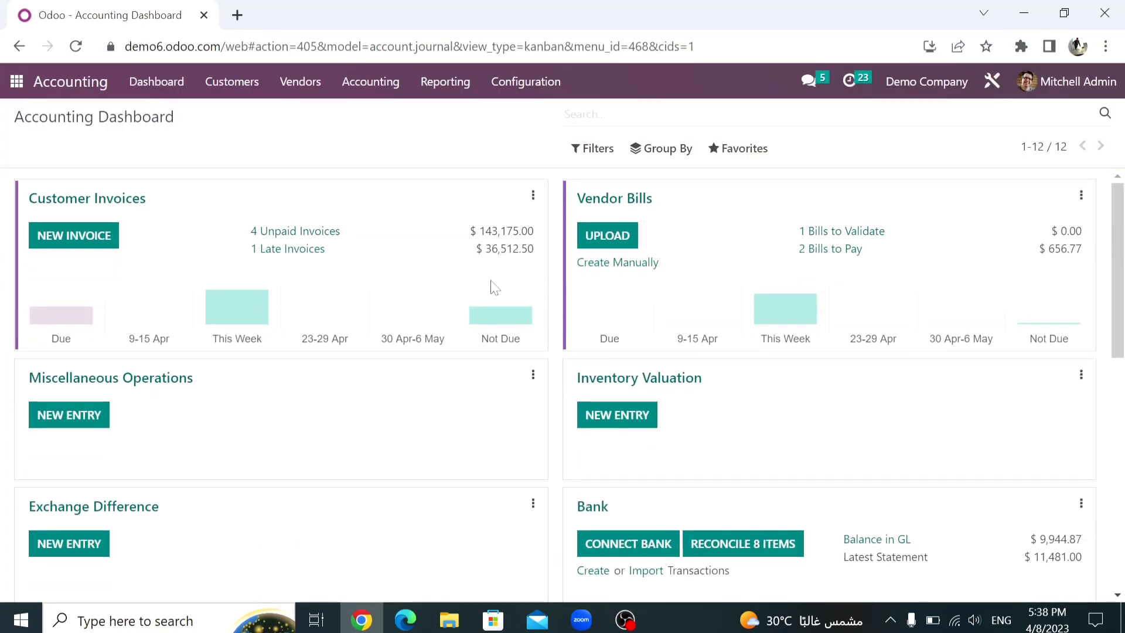
- View the new petty cash journal's bank reconciliation page from its dashboard card and return to the Accounting dashboard
drag(1124, 204, 1124, 391)
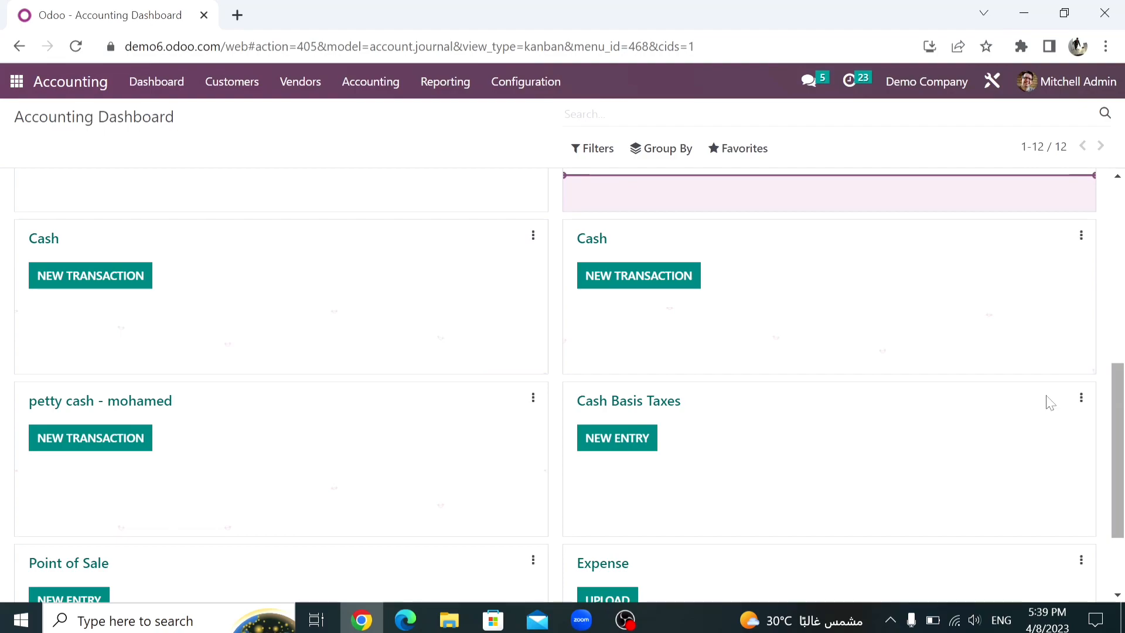
click(168, 412)
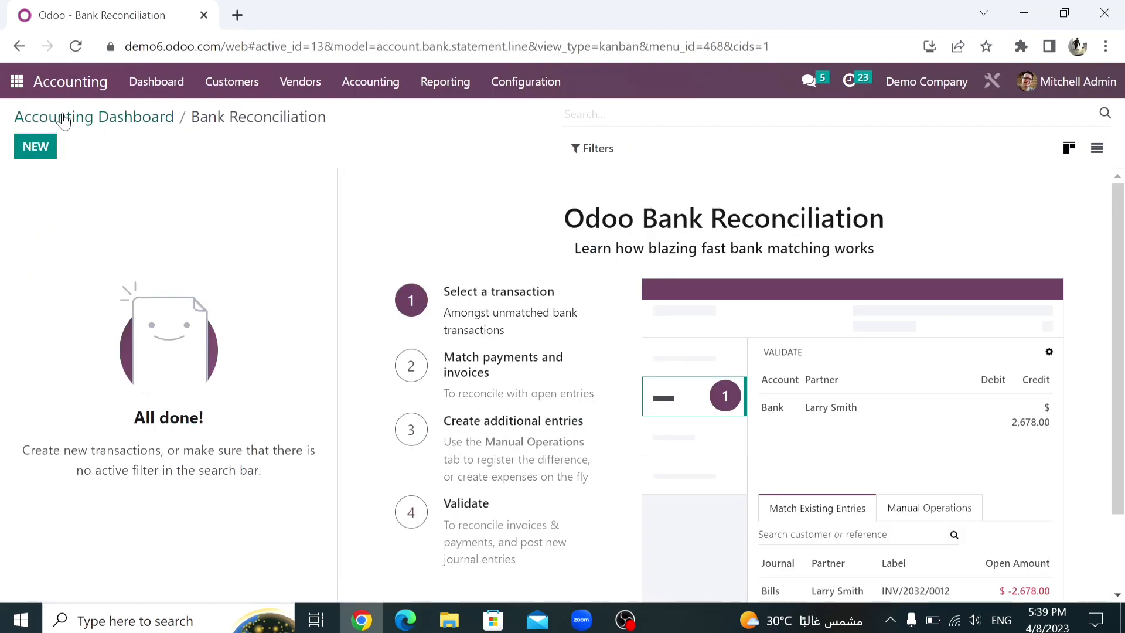
click(65, 125)
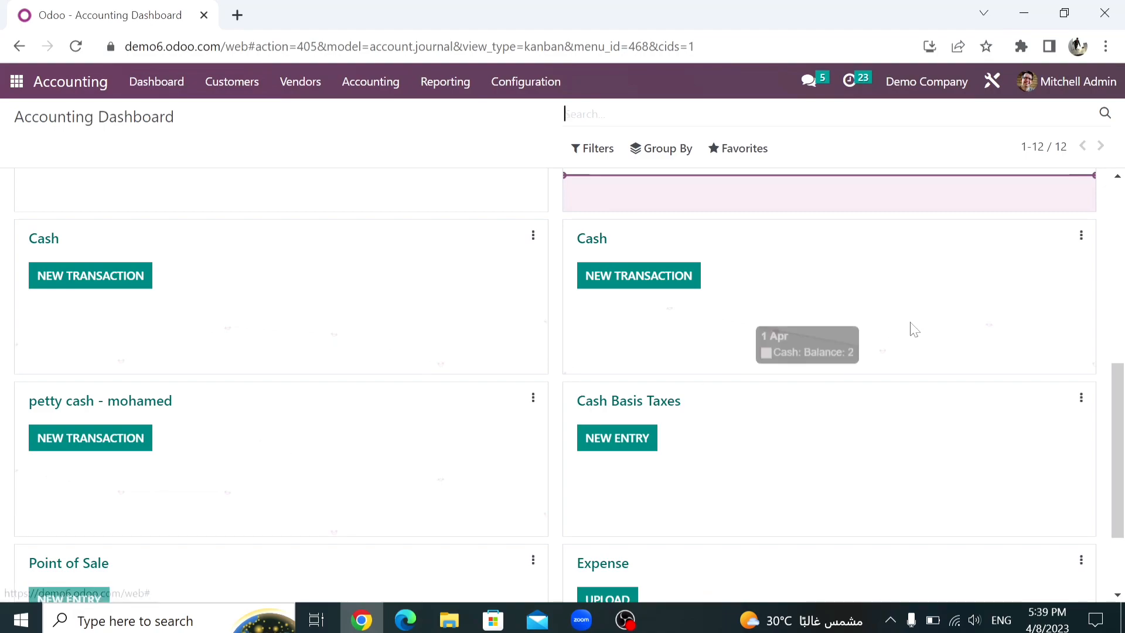
- Start an internal transfer from the second Cash journal with the employee's petty cash journal as the destination journal
click(1083, 237)
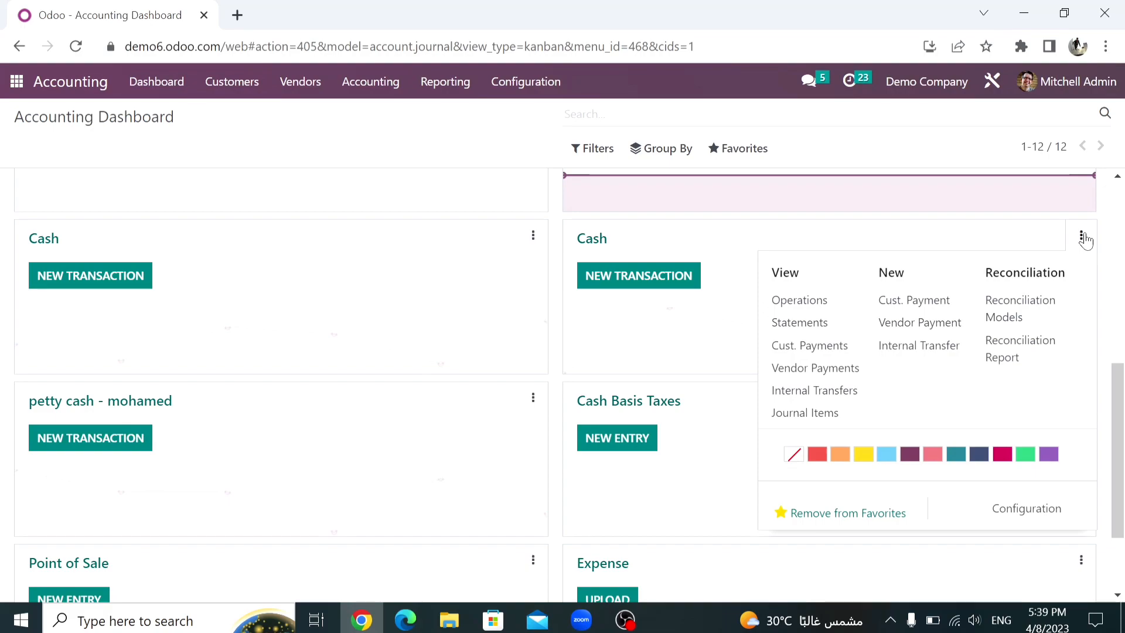
click(913, 349)
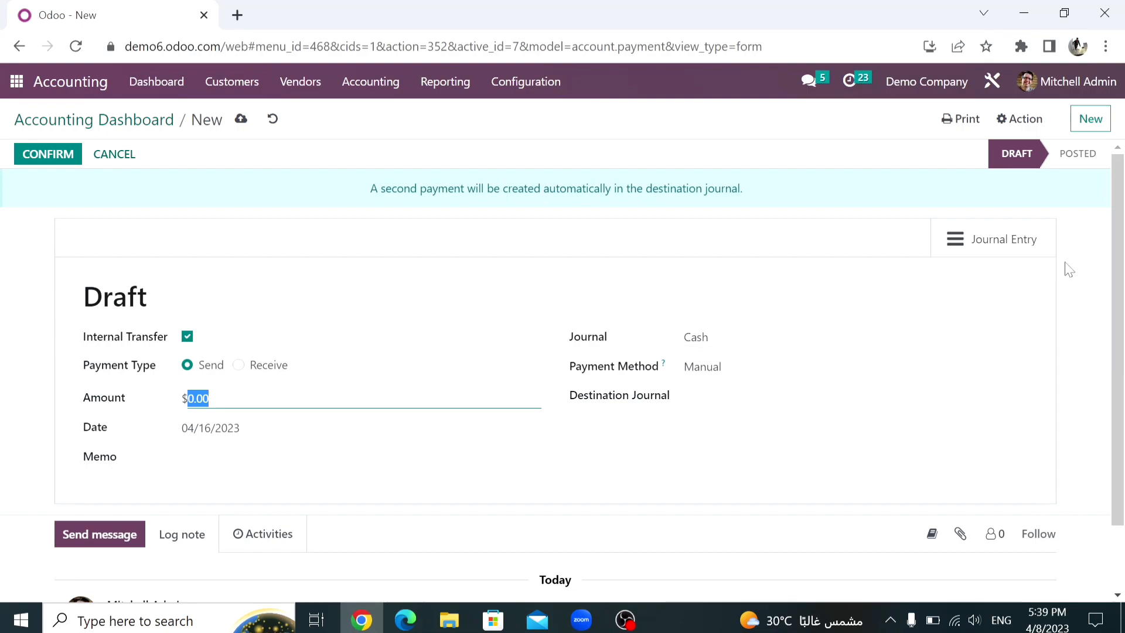
drag(1120, 237, 1122, 281)
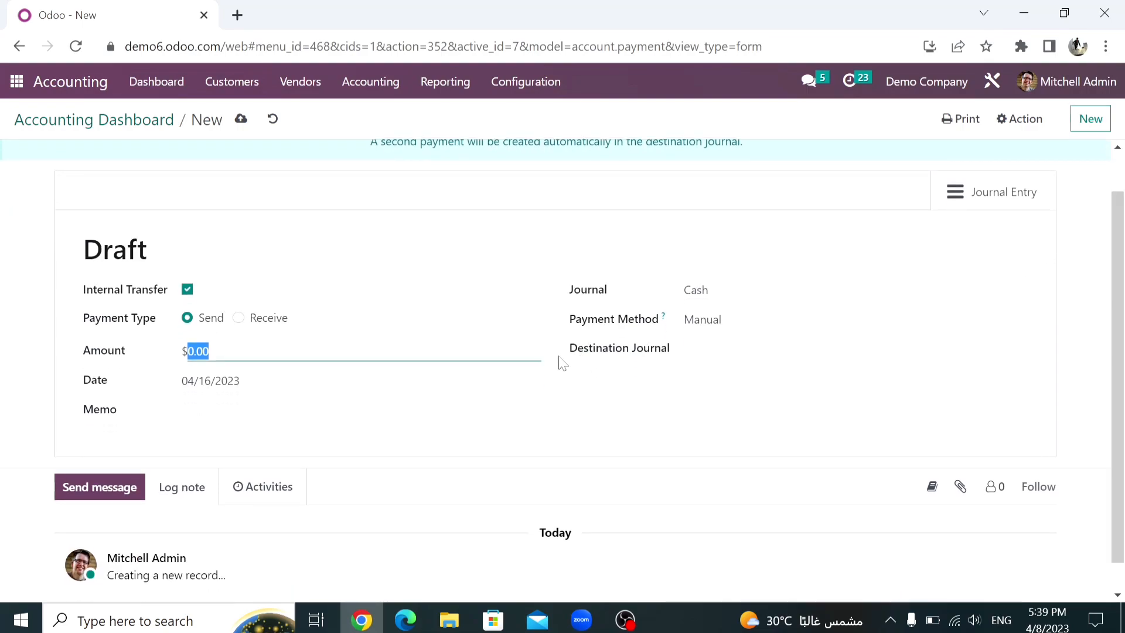
drag(561, 364, 646, 367)
click(689, 349)
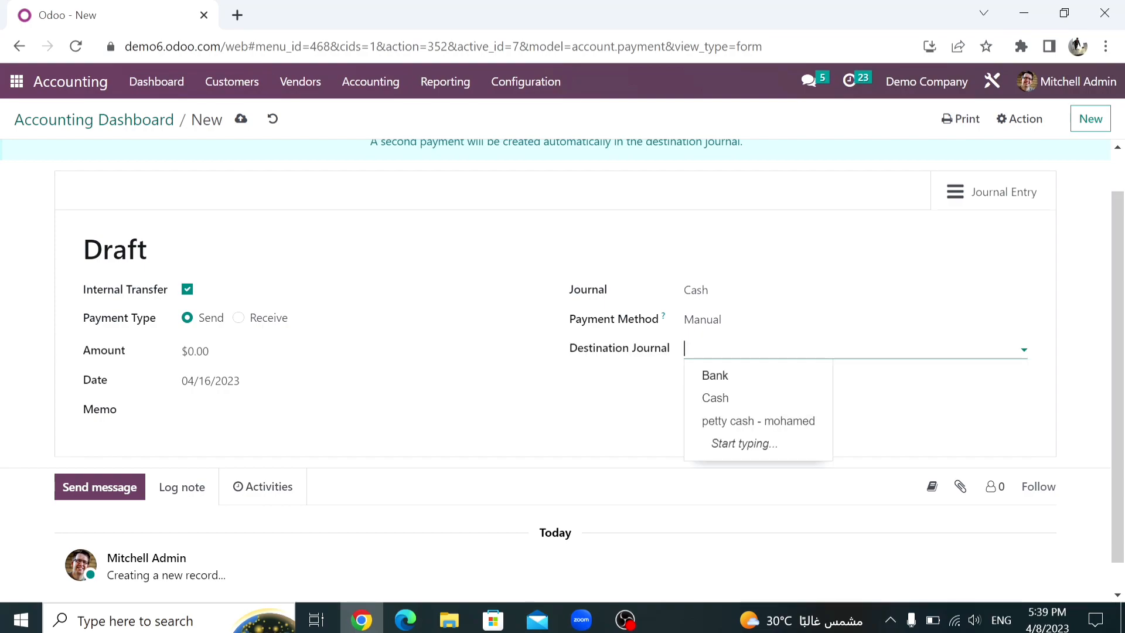
click(746, 421)
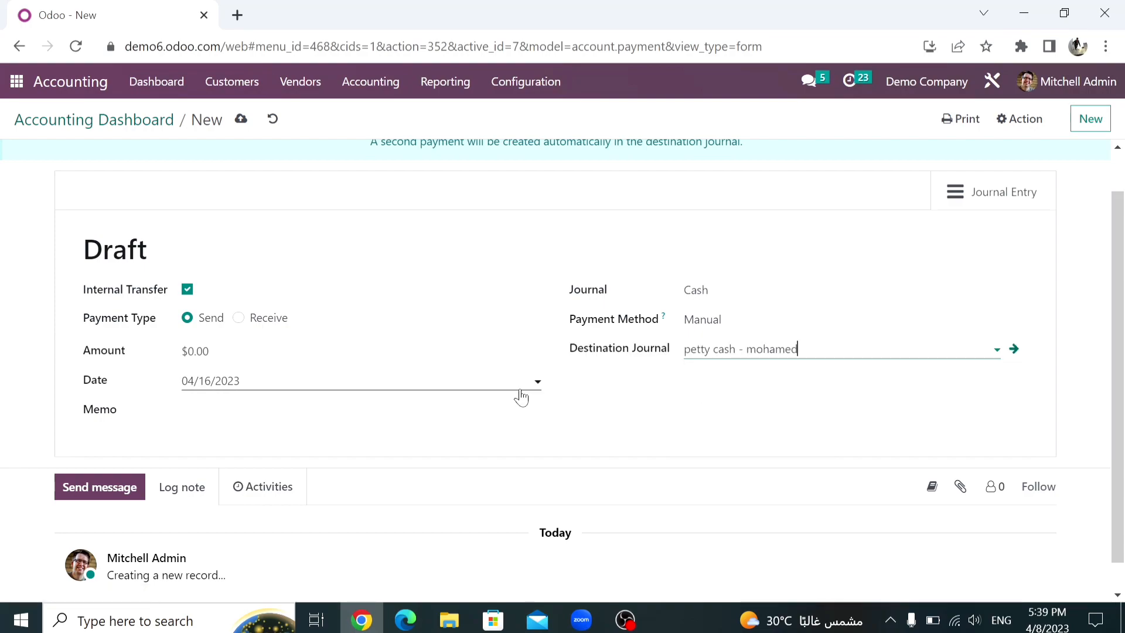
- Set the internal transfer's amount to $1,000.00
click(295, 348)
double_click(202, 351)
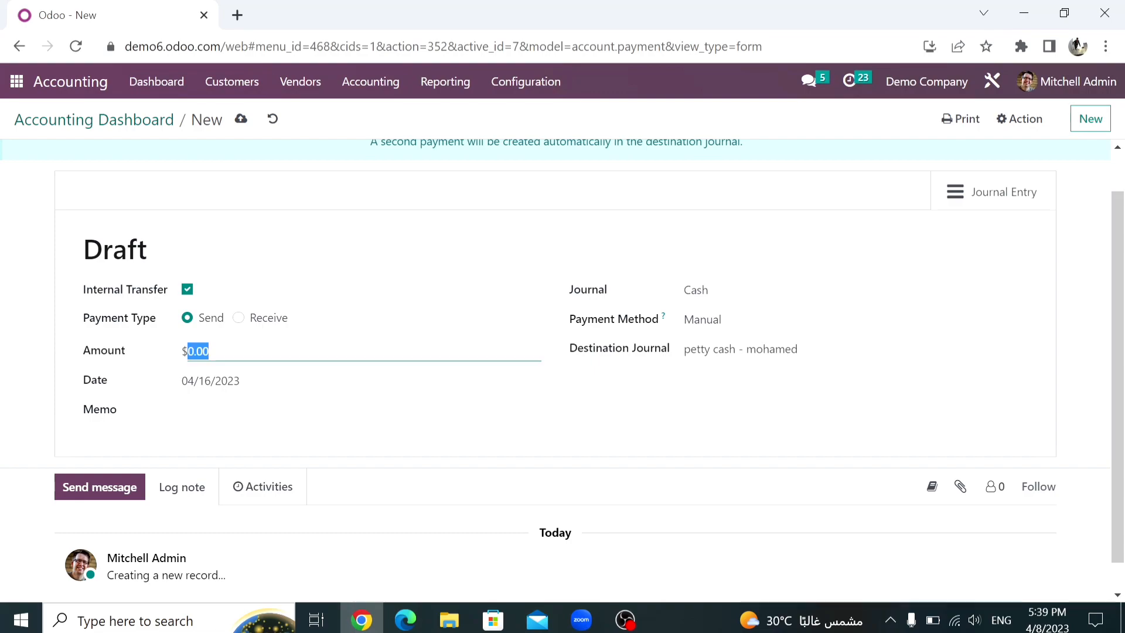
text(1000)
- Enter an Arabic memo describing a transfer to the employee's petty cash for buying supplies (شراء مستلزمات), and confirm the internal transfer
click(313, 409)
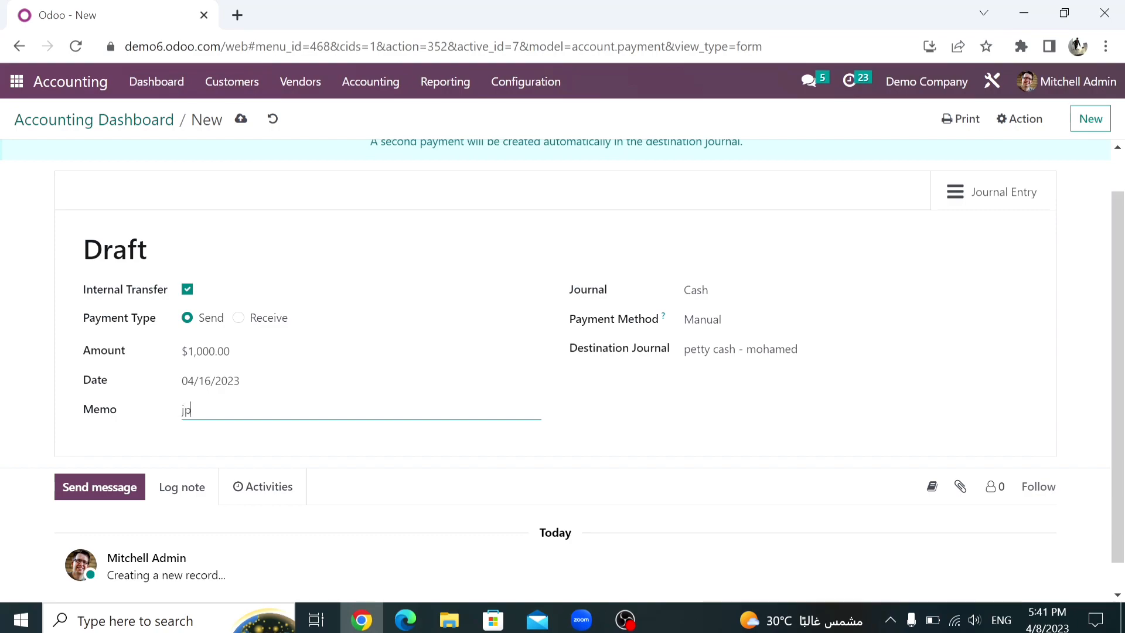
key(alt+shift)
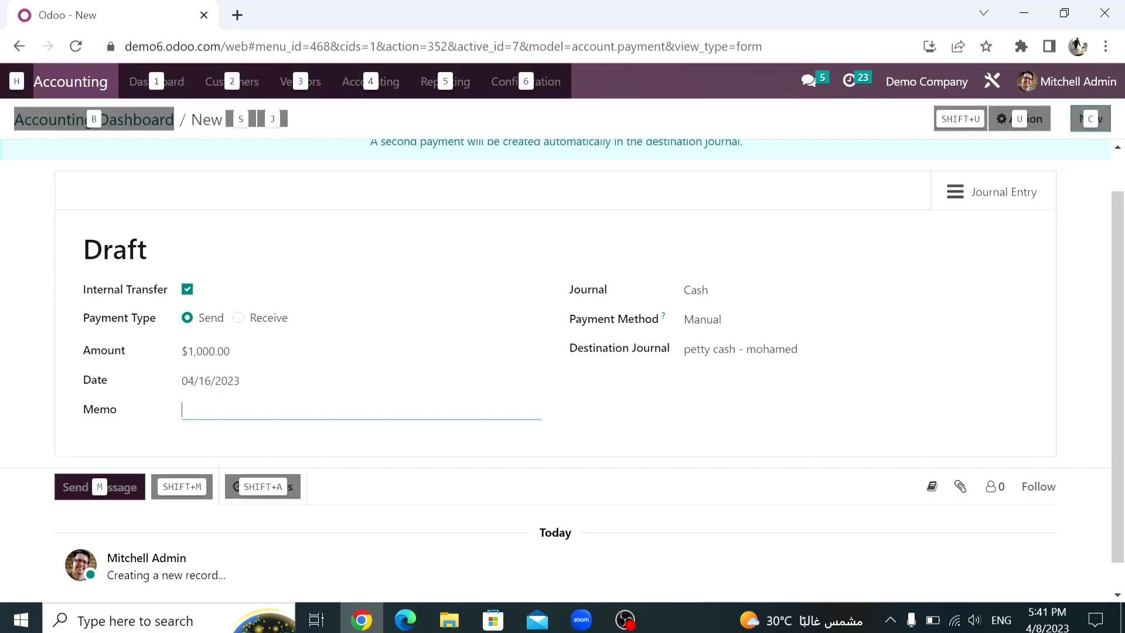
text(تحويل)
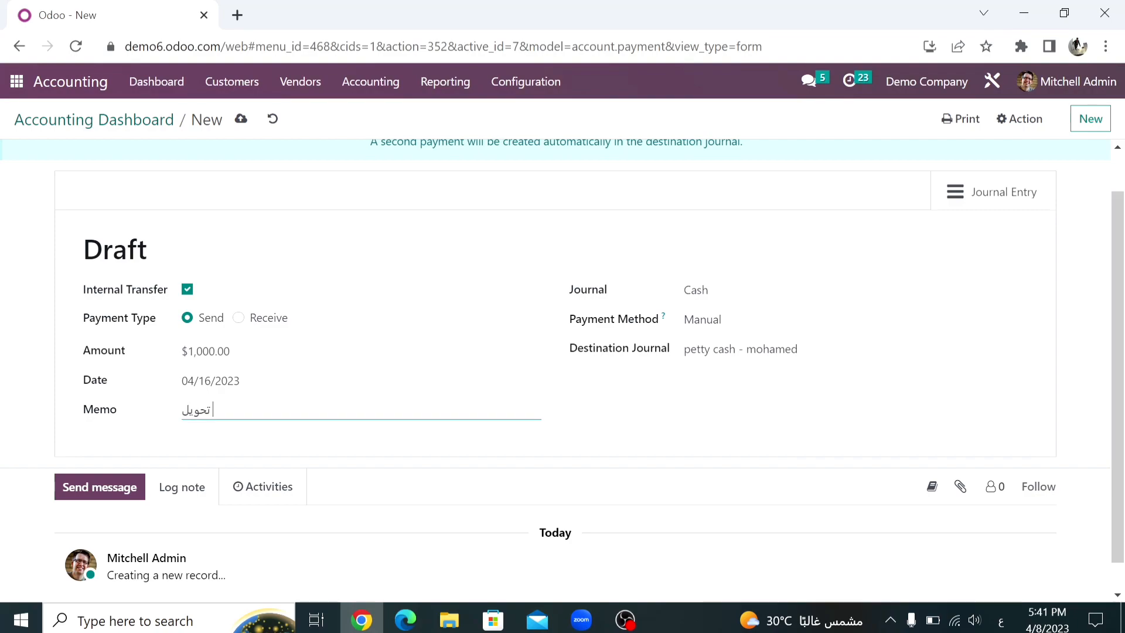
text( لعهد محمد  نظير شراء)
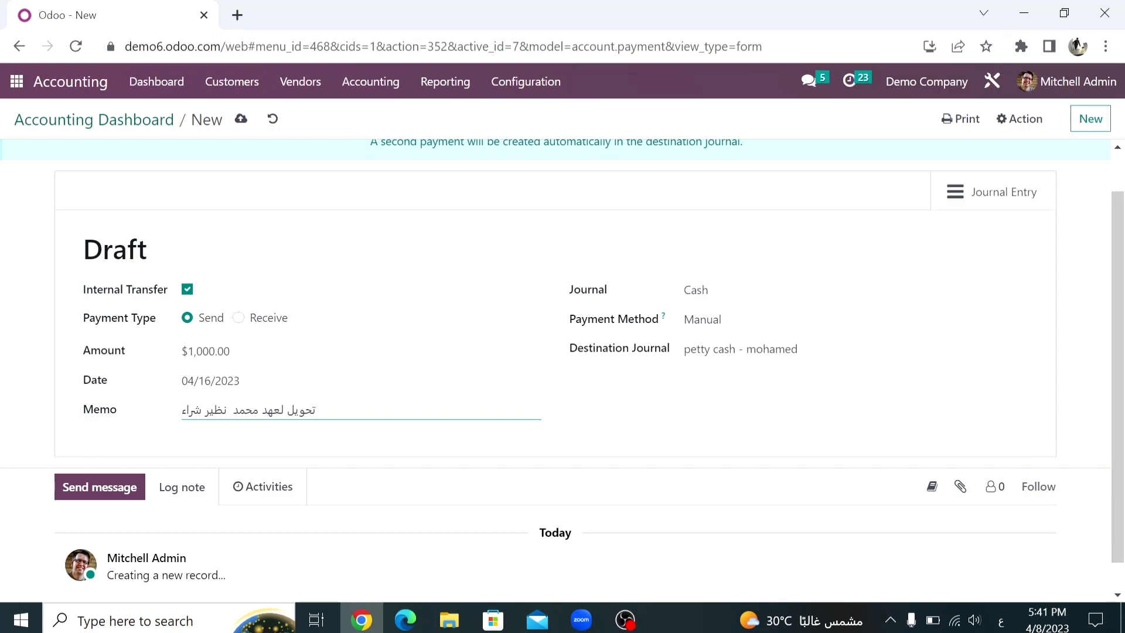
text( مستل)
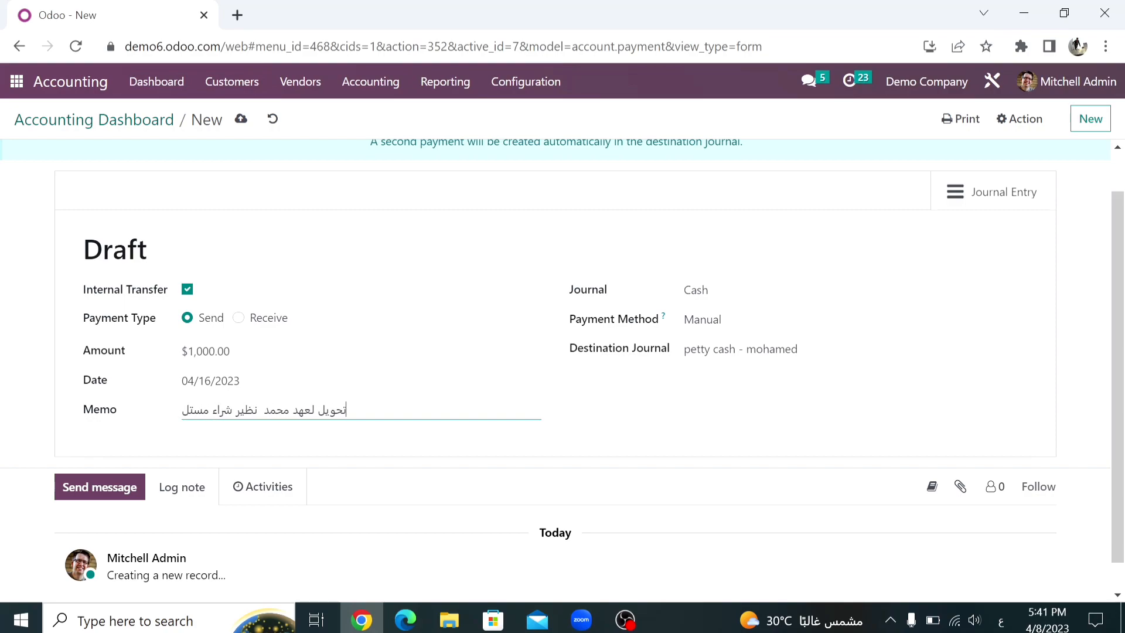
text(زمات)
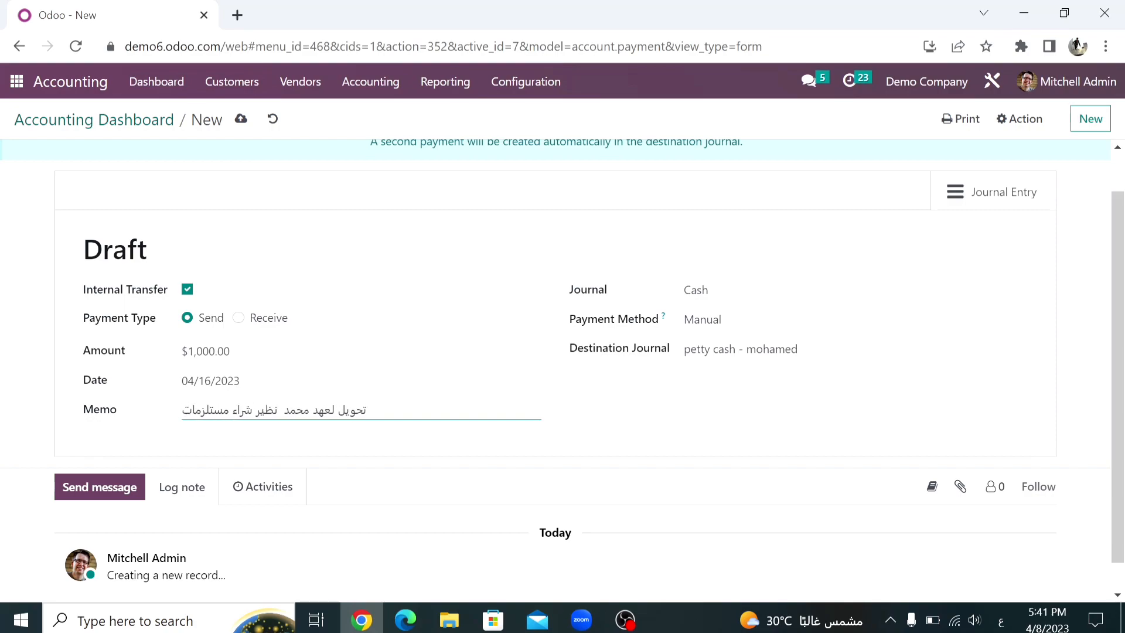
scroll(630, 316, up, 1)
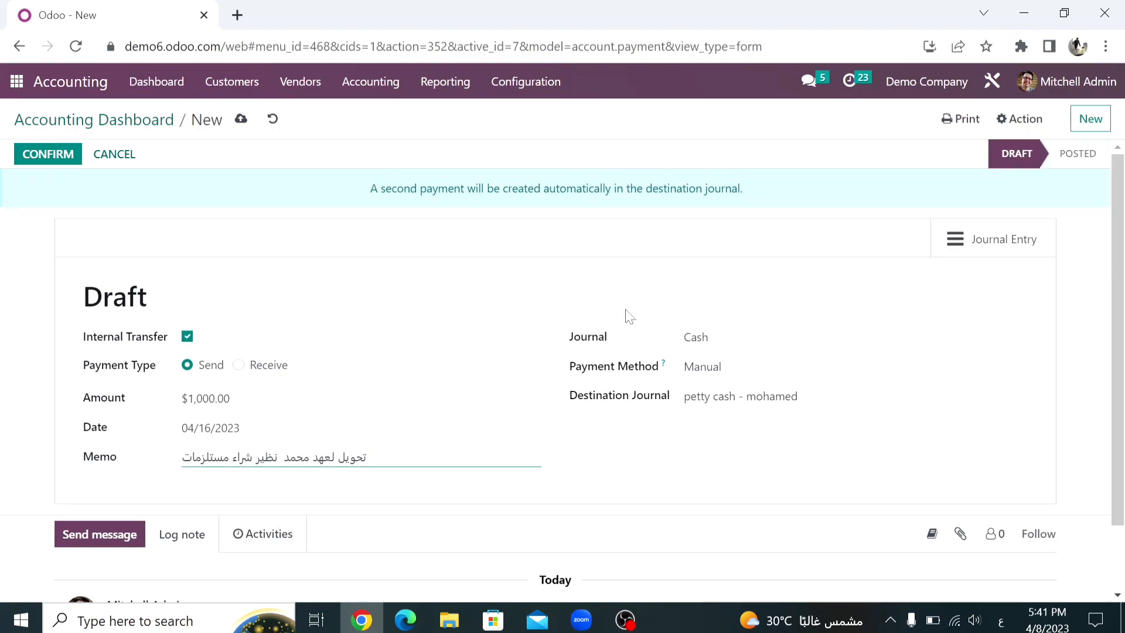
click(26, 161)
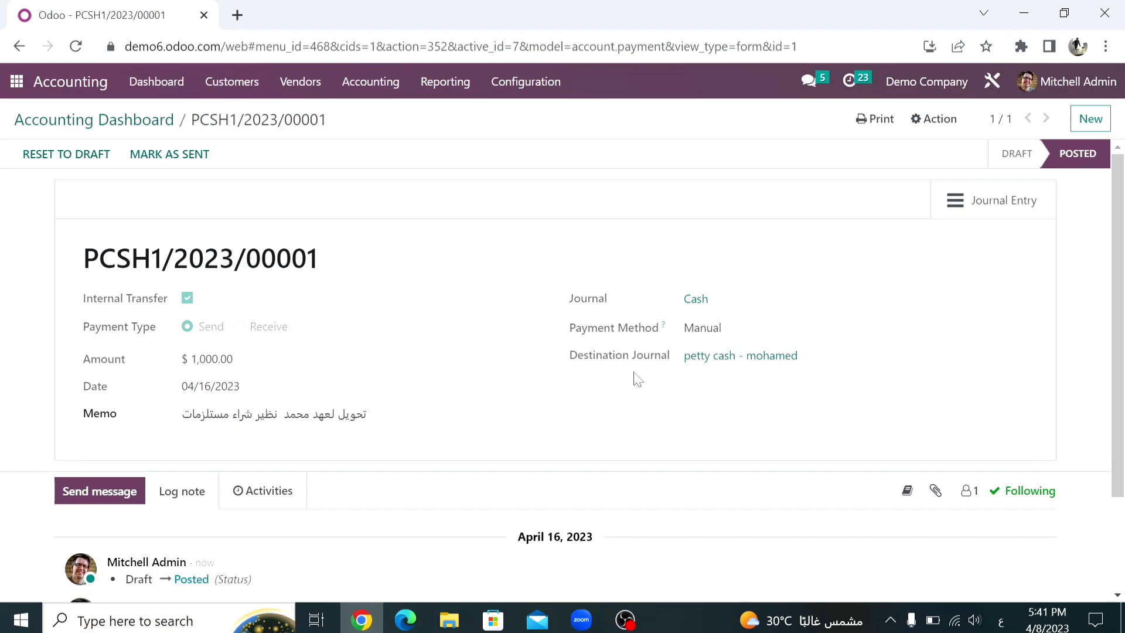
- Review the transfer's journal entry sorted by debit, and check the employee's petty cash journal balance on the Accounting dashboard
click(965, 205)
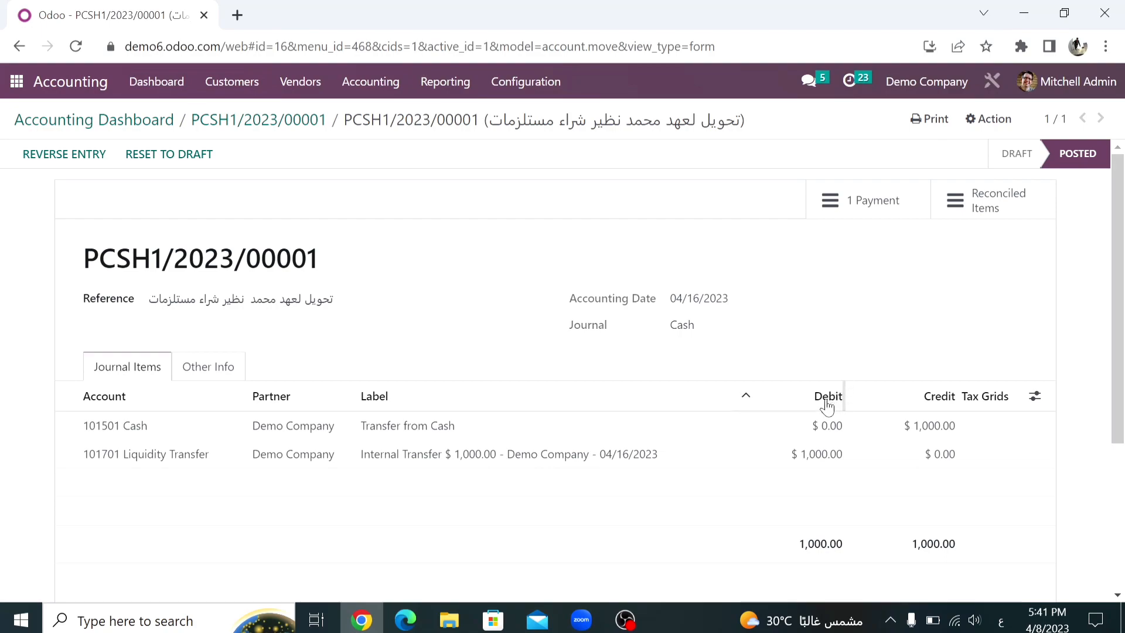
click(827, 399)
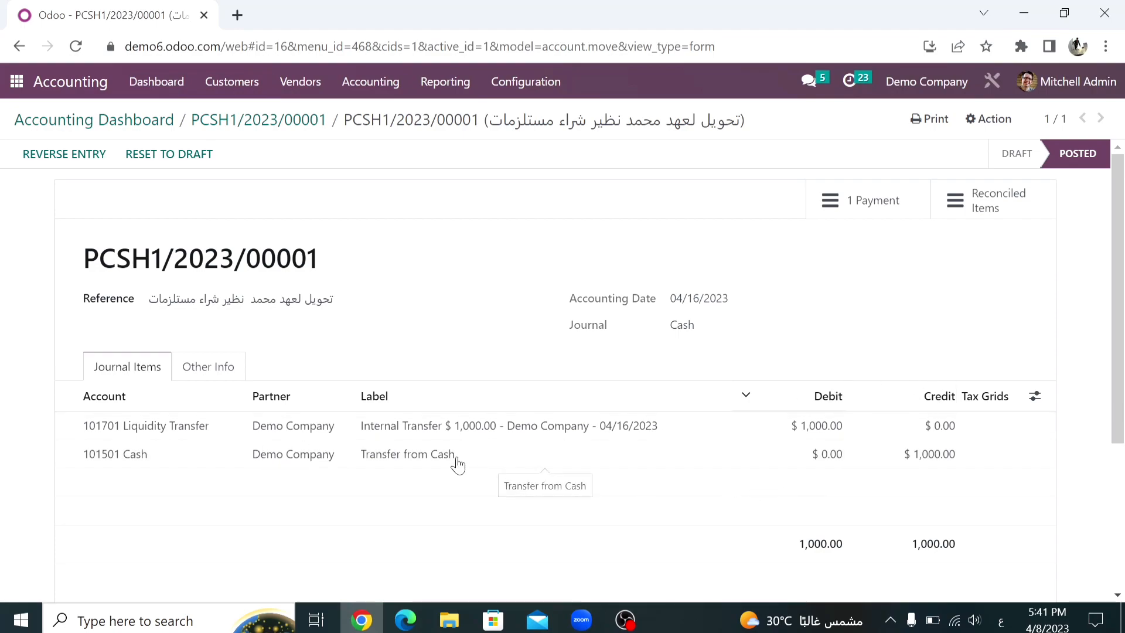
click(141, 123)
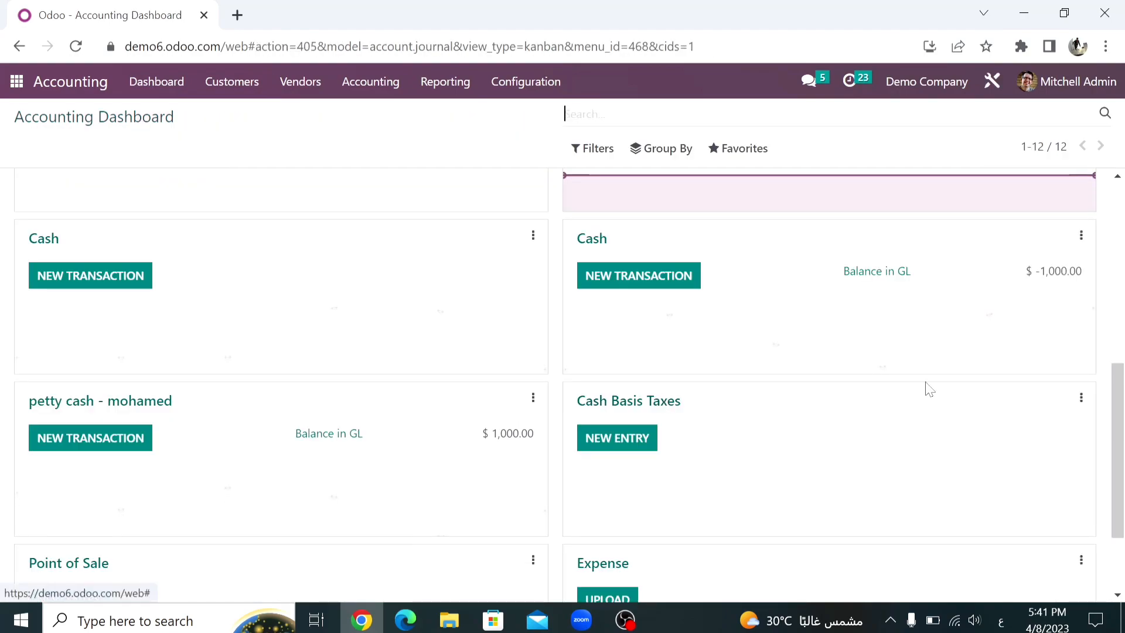
scroll(1122, 419, down, 2)
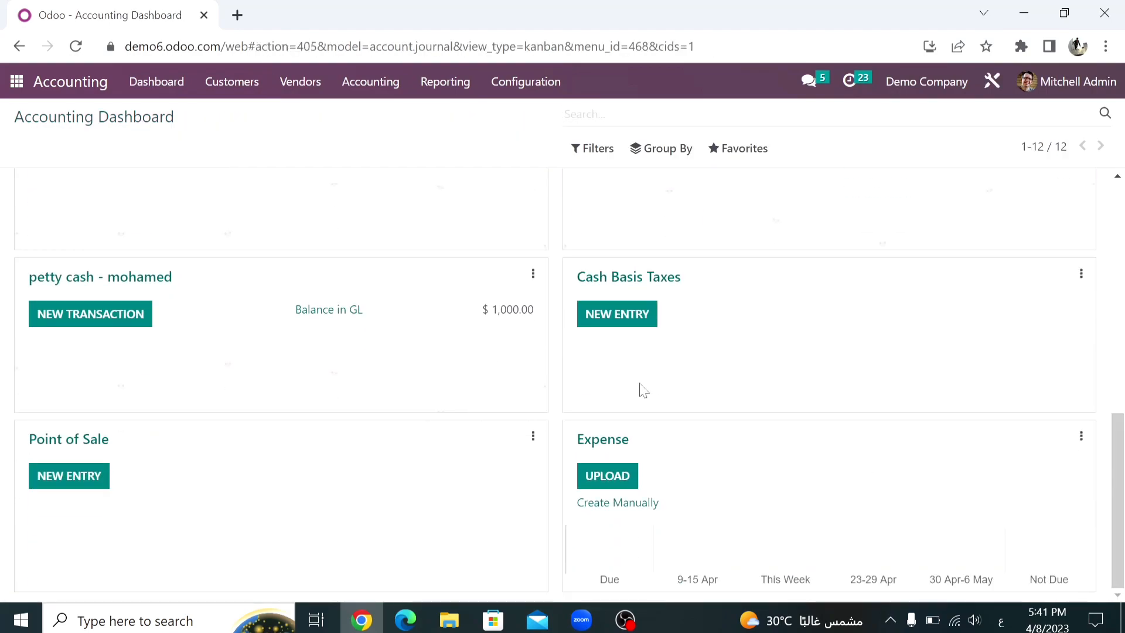
drag(527, 316, 482, 309)
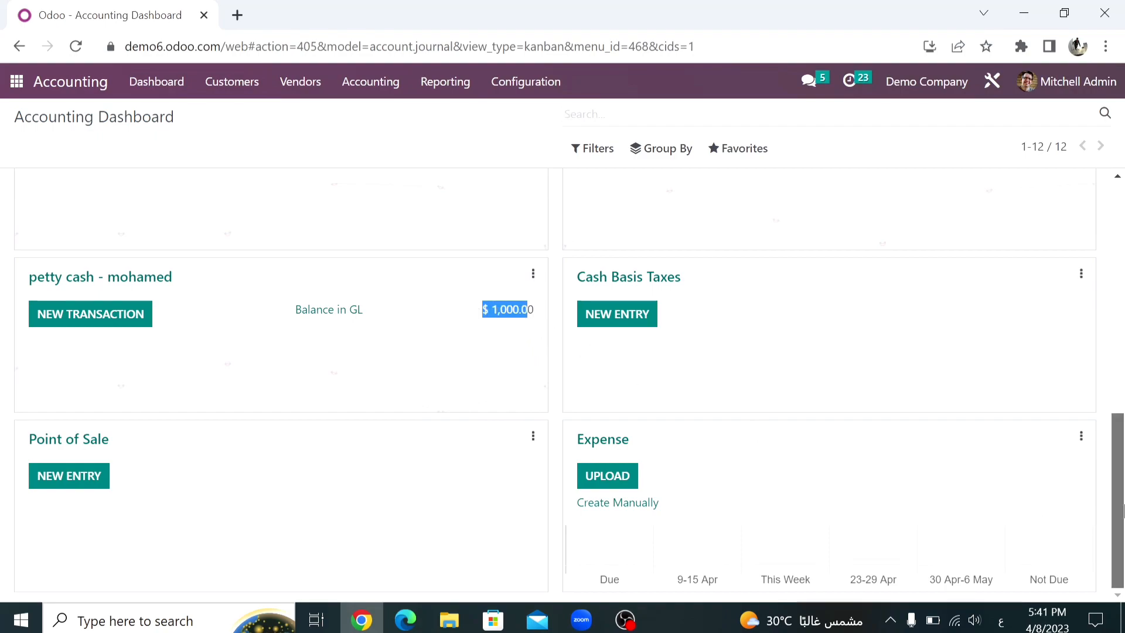
drag(1120, 514, 1119, 275)
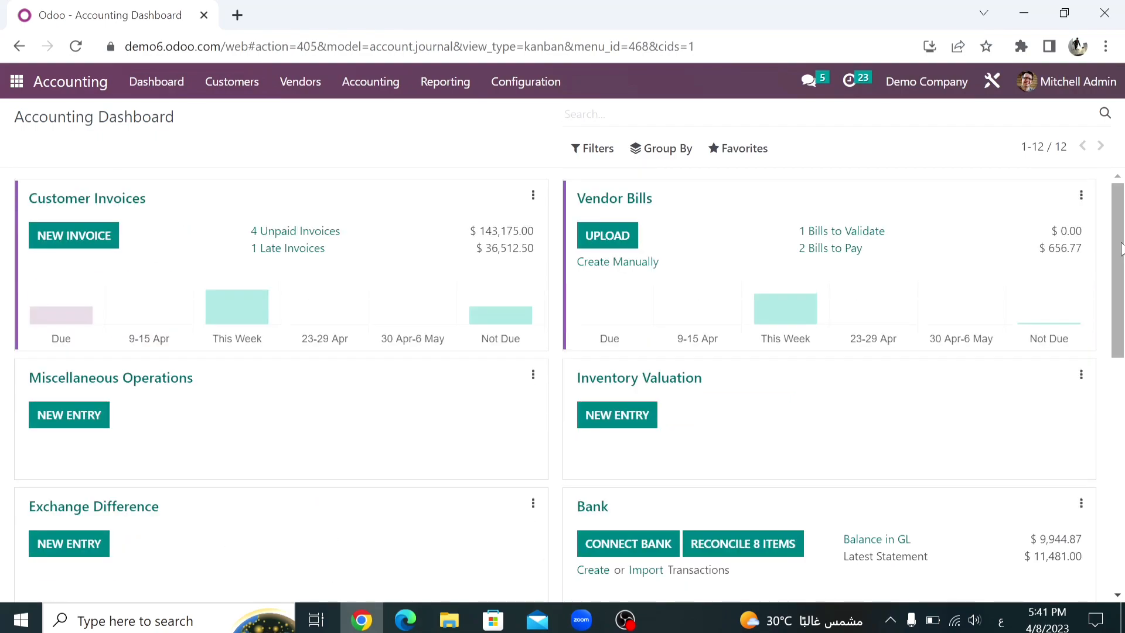
- Create a new vendor payment as an internal transfer from the Bank journal, with the employee's petty cash journal as the destination
click(312, 101)
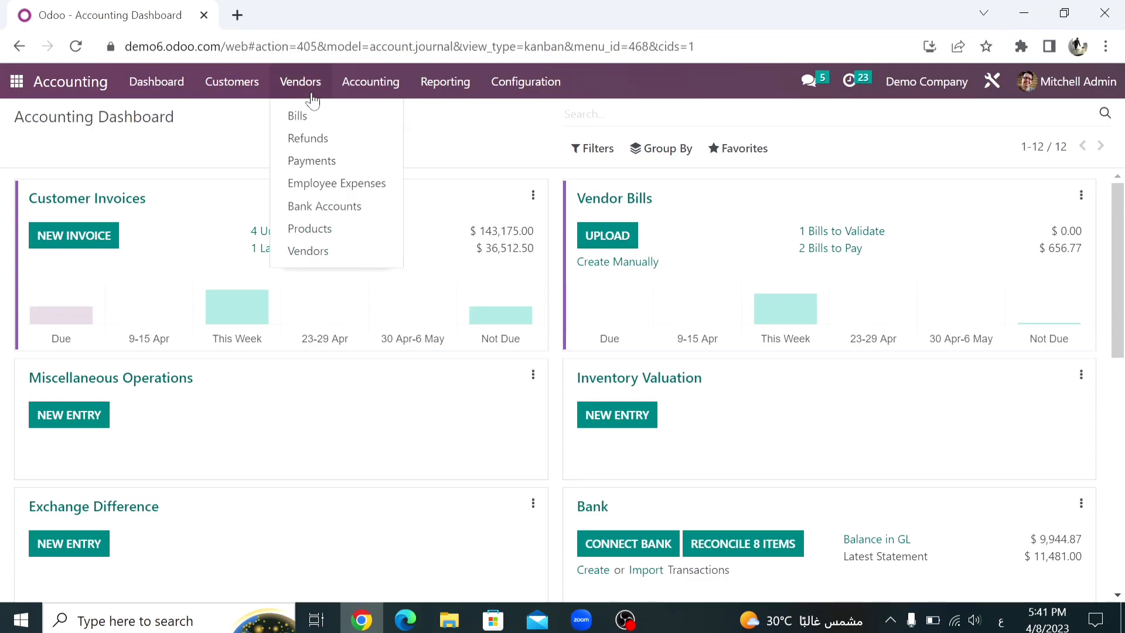
click(329, 160)
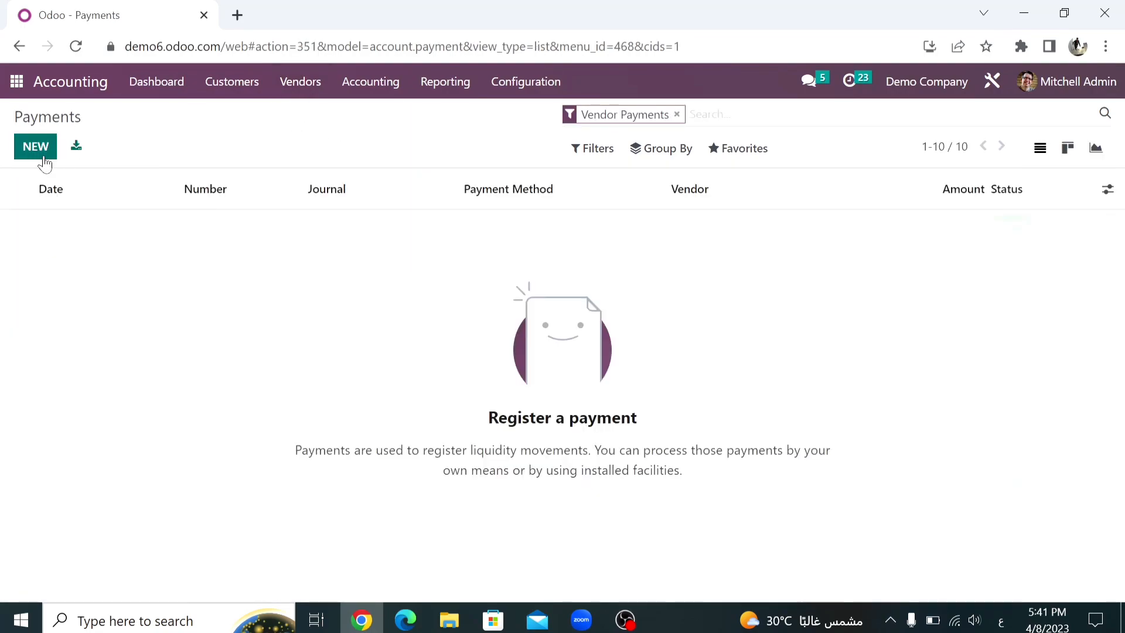
click(36, 147)
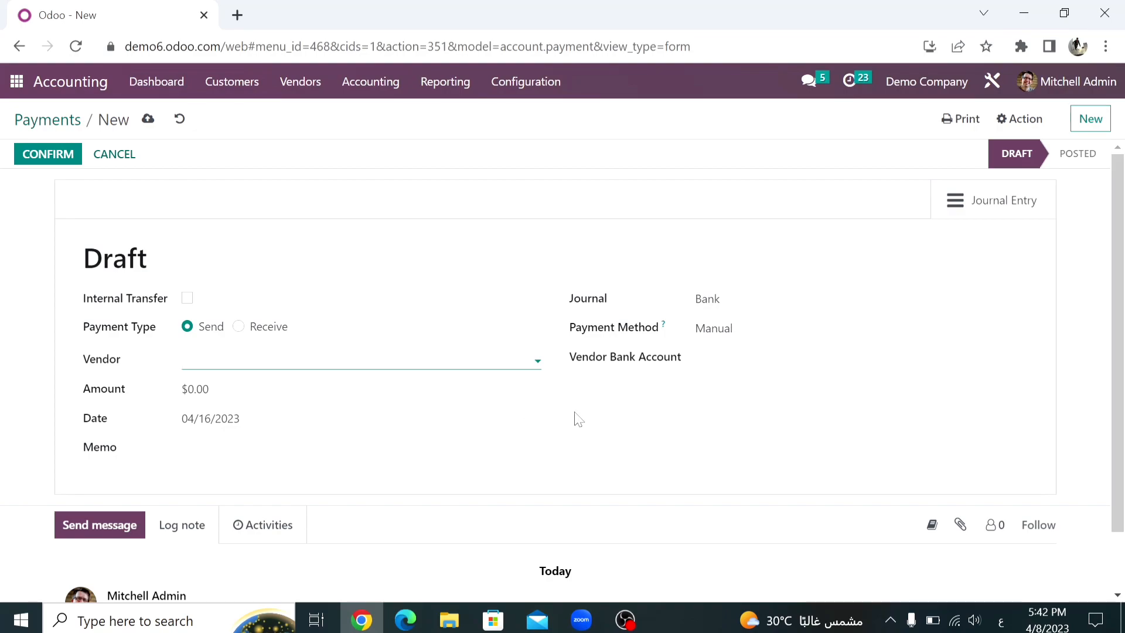
click(188, 298)
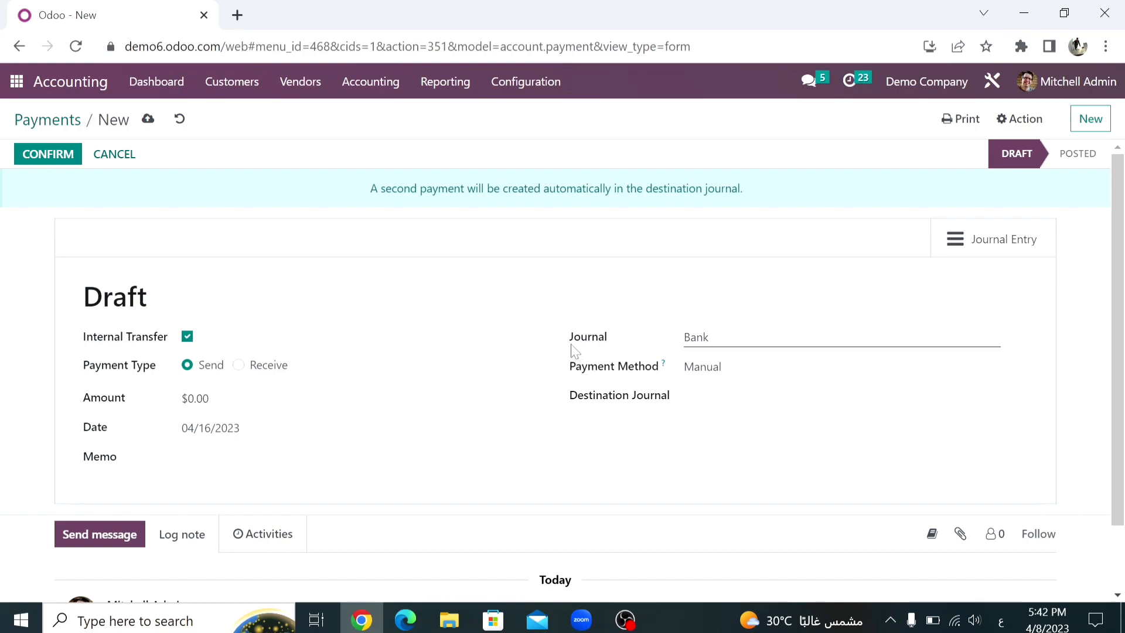
drag(572, 345, 640, 340)
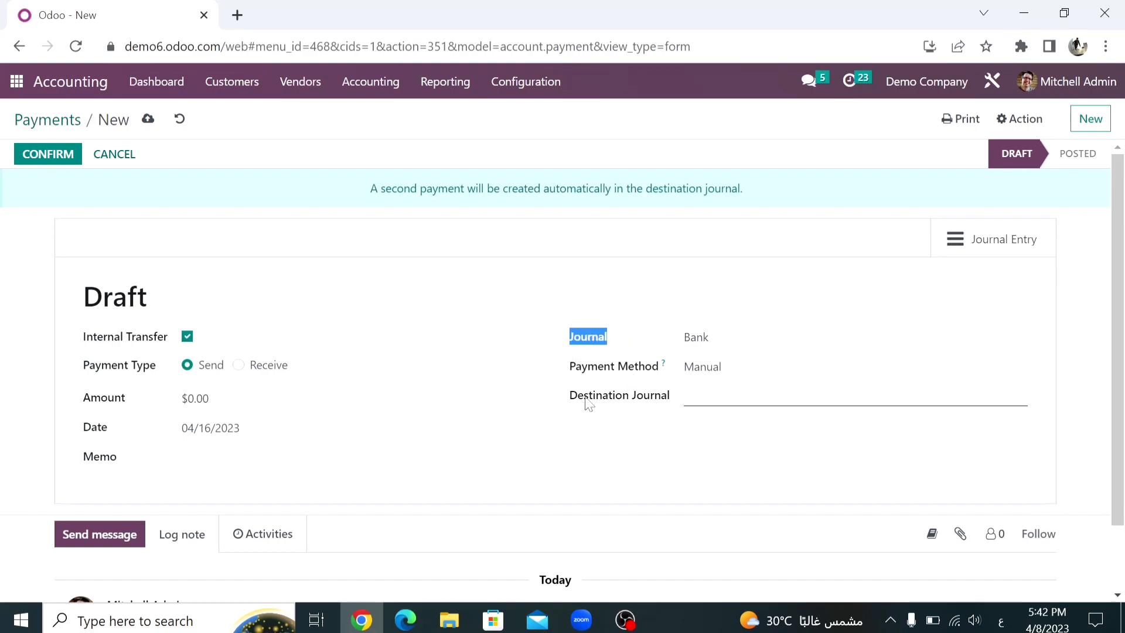
click(762, 397)
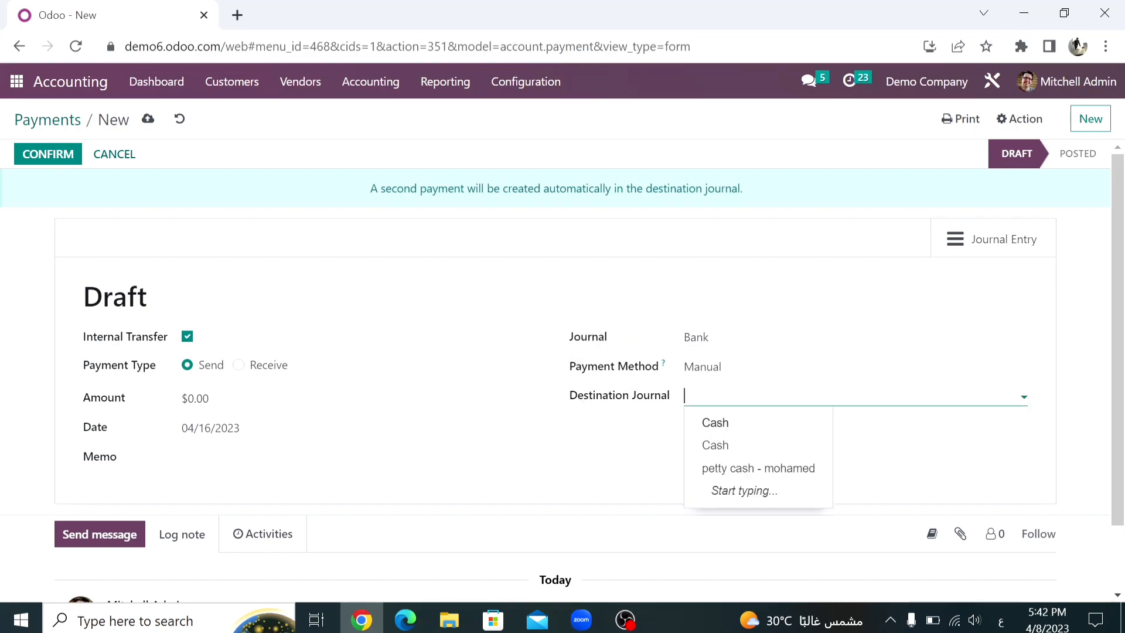
click(753, 467)
- Set the Bank transfer's amount to $1,000.00 and confirm it without a memo
click(358, 402)
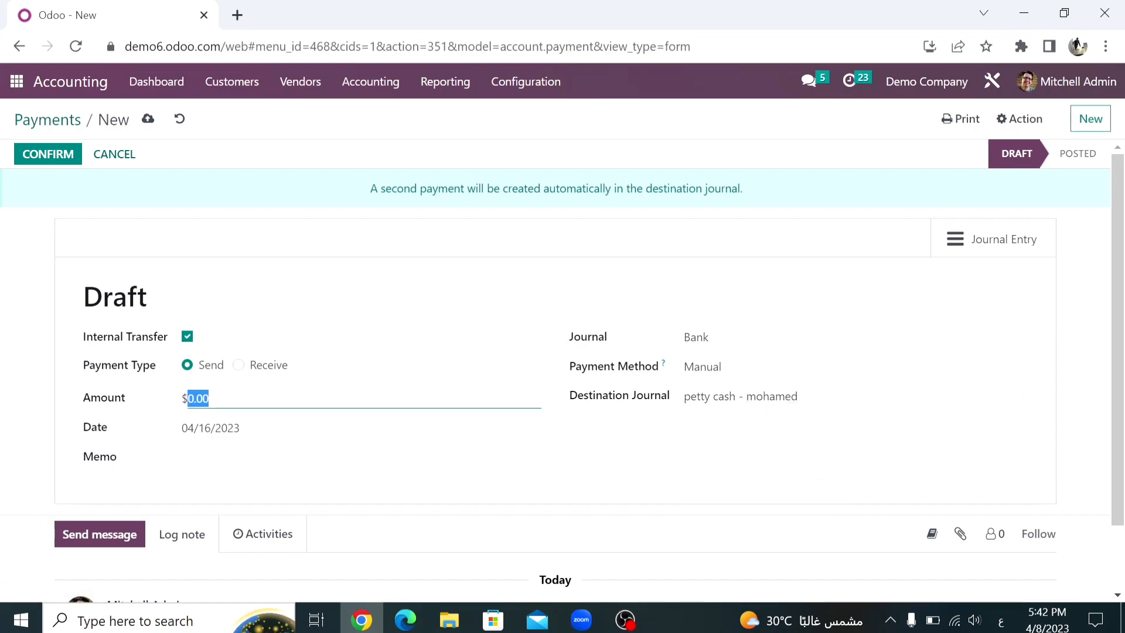
text(1000)
key(Tab)
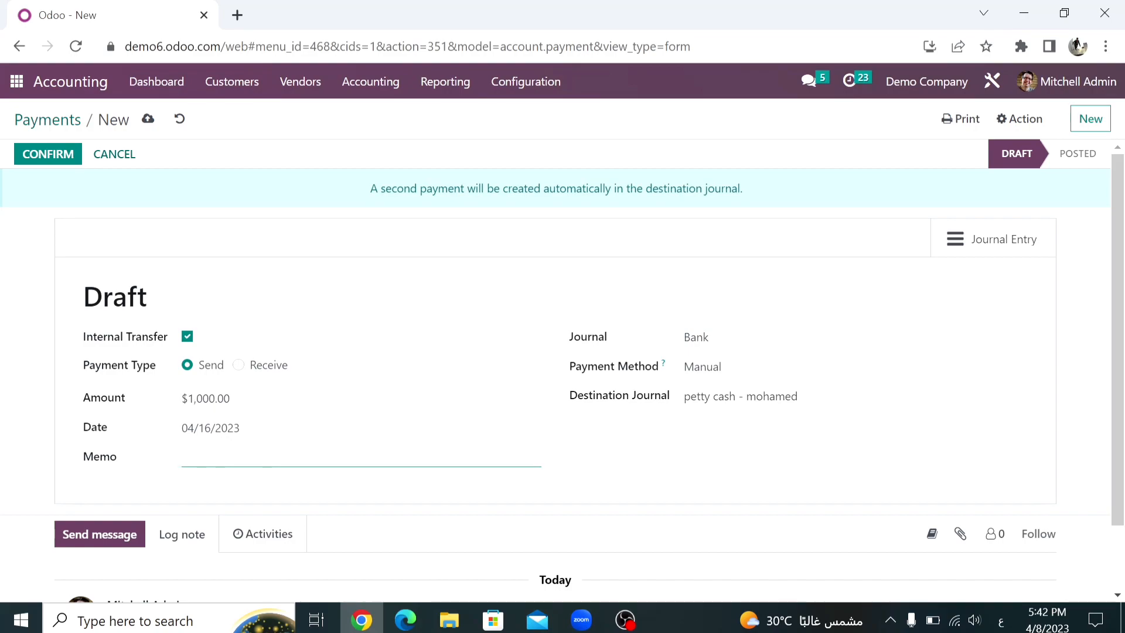
click(37, 153)
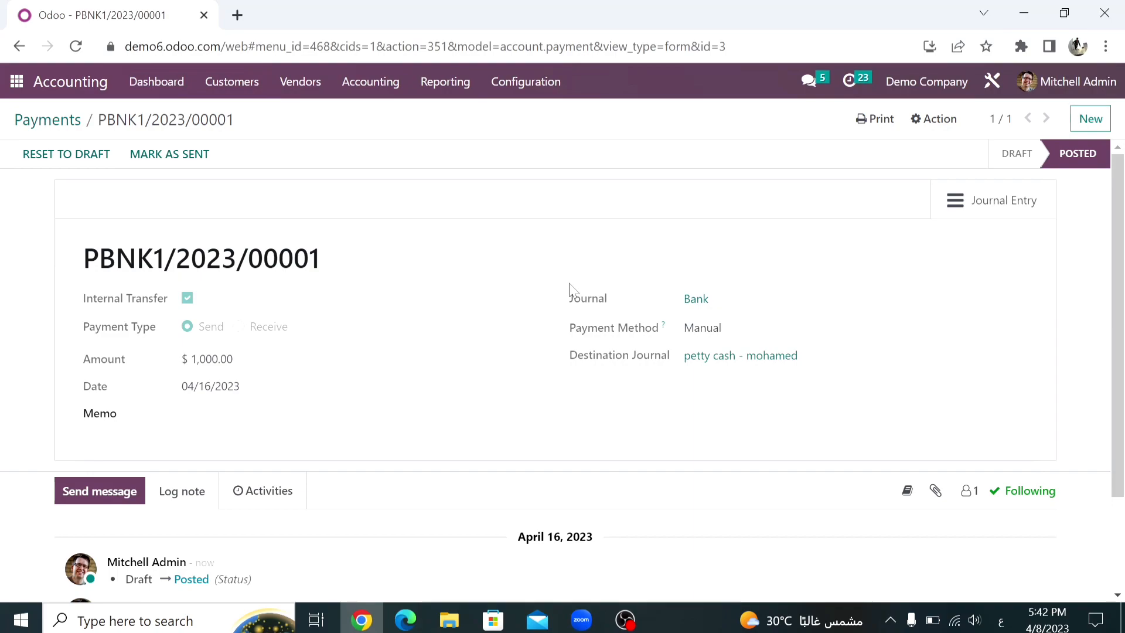
- Review the Bank transfer's journal entry sorted by debit, and check the employee's petty cash balance on the Accounting dashboard
click(961, 216)
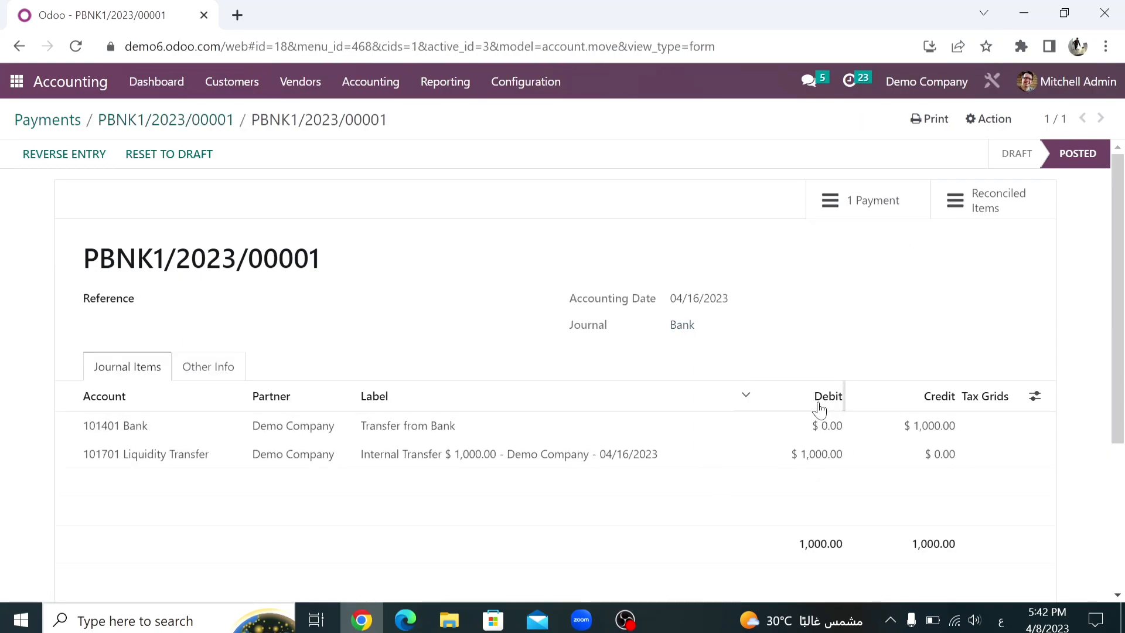
click(820, 399)
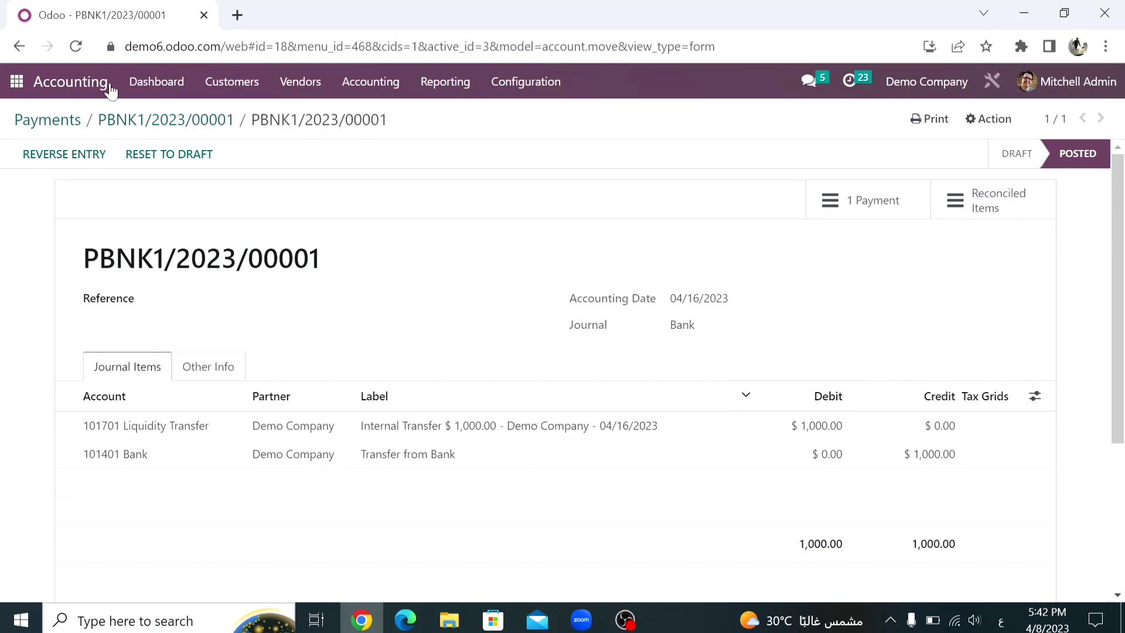
click(147, 81)
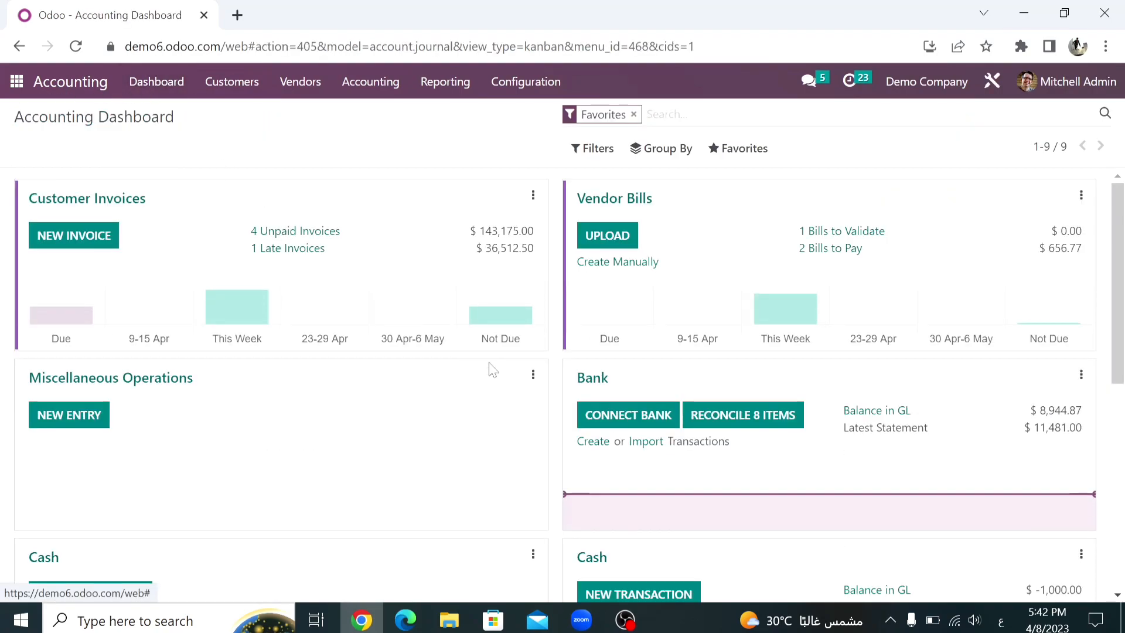
scroll(1122, 287, down, 1)
scroll(1122, 287, down, 5)
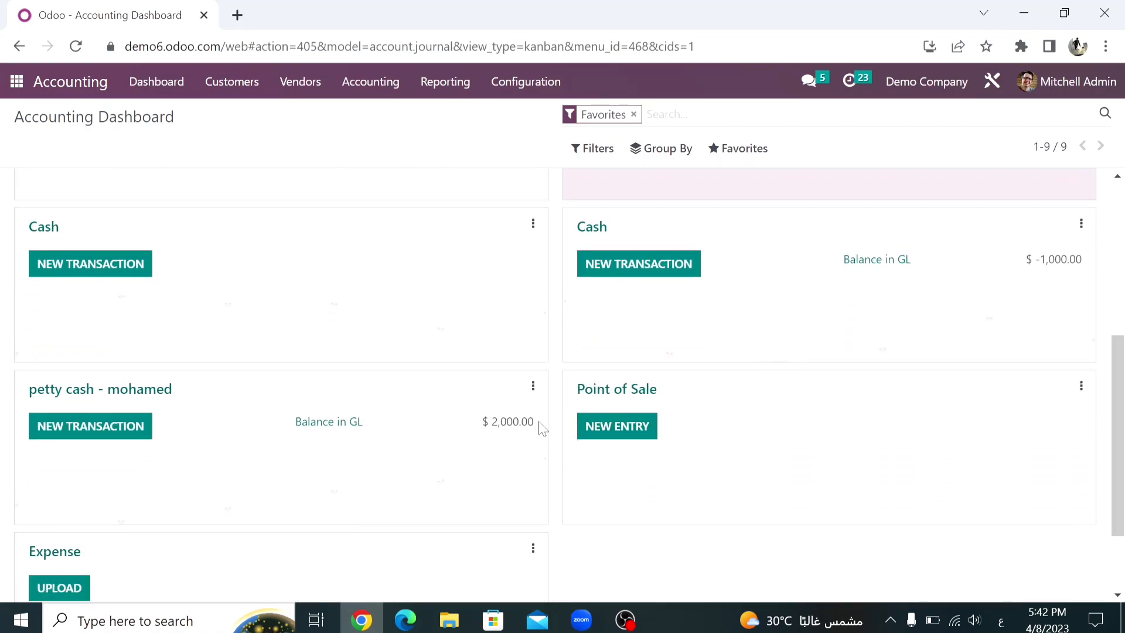
drag(538, 428, 479, 433)
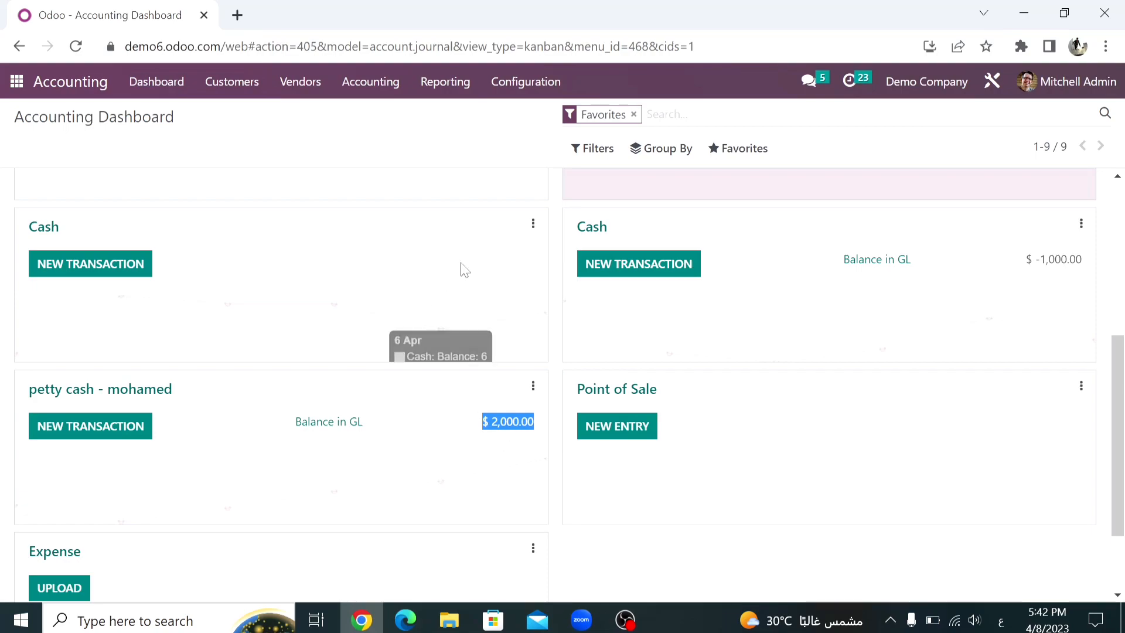
- Create a new customer payment of type Receive, select the customer, and set the amount to $1,000.00
click(251, 82)
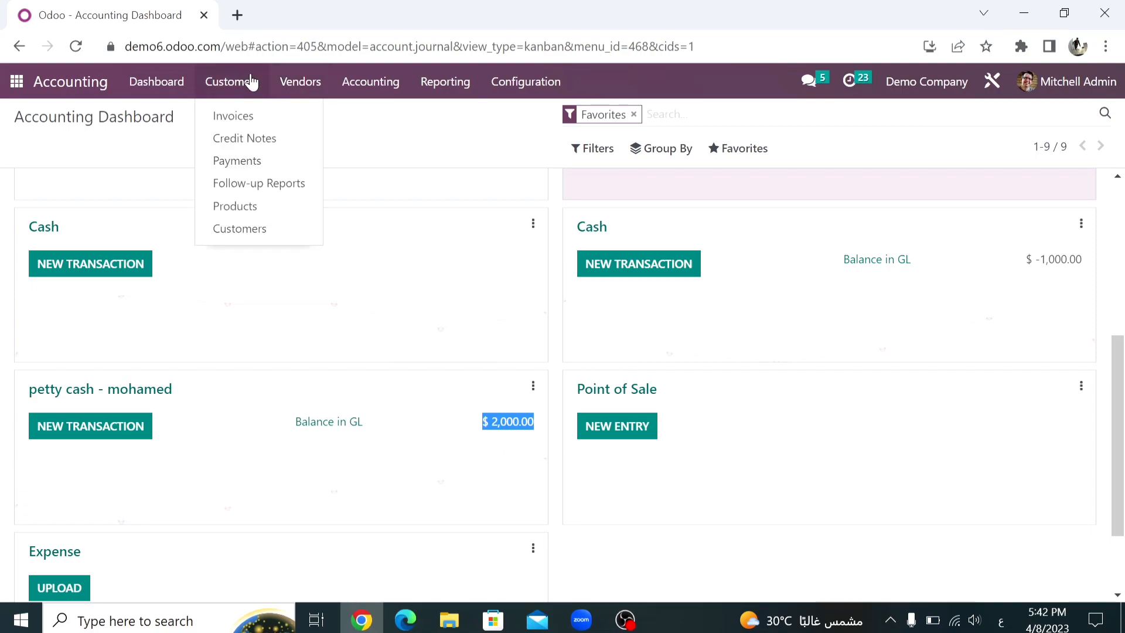
click(258, 162)
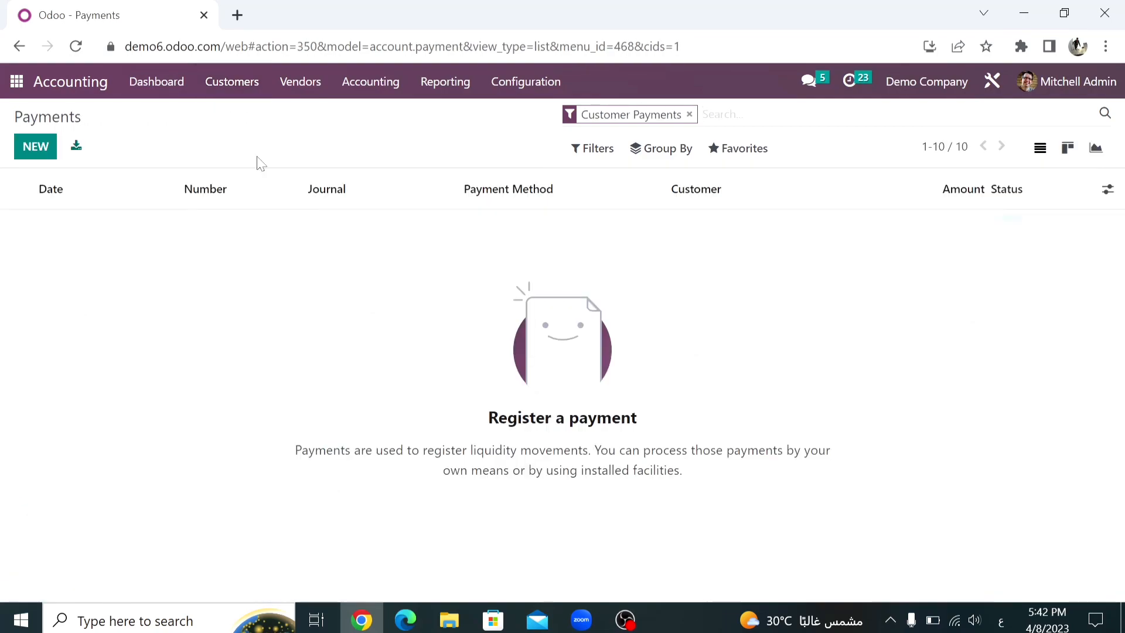
click(36, 148)
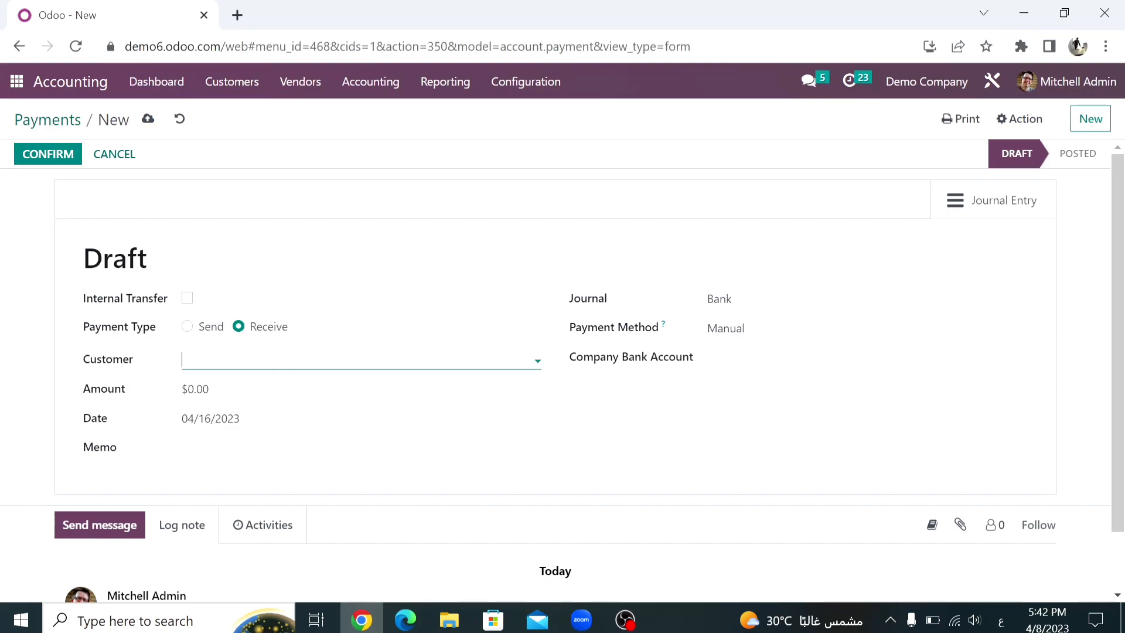
click(258, 356)
click(230, 183)
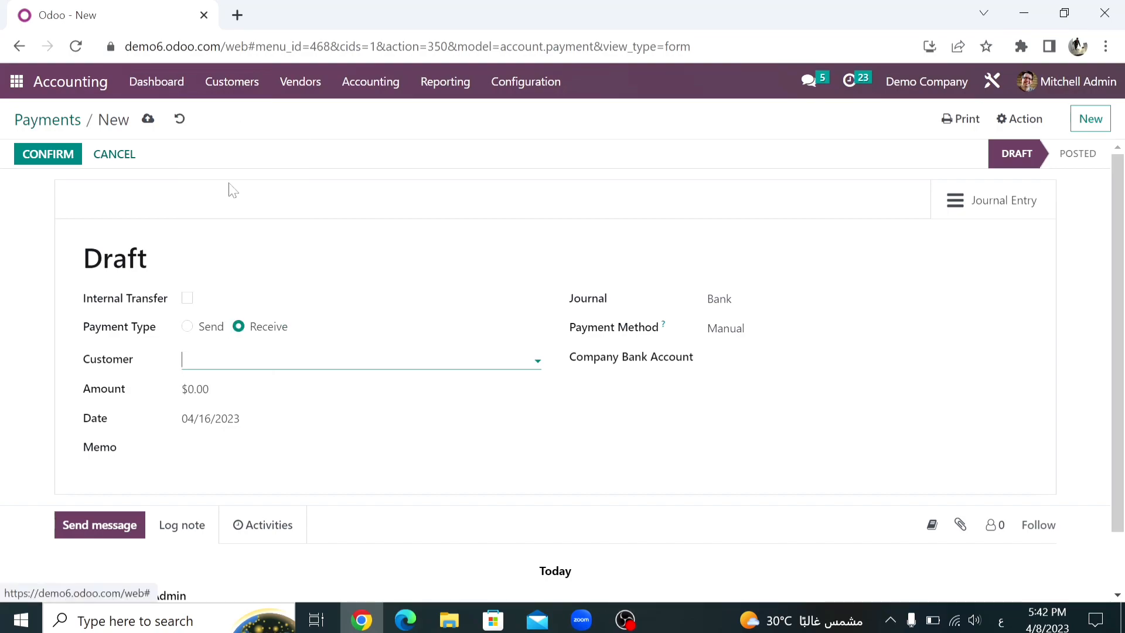
key(Tab)
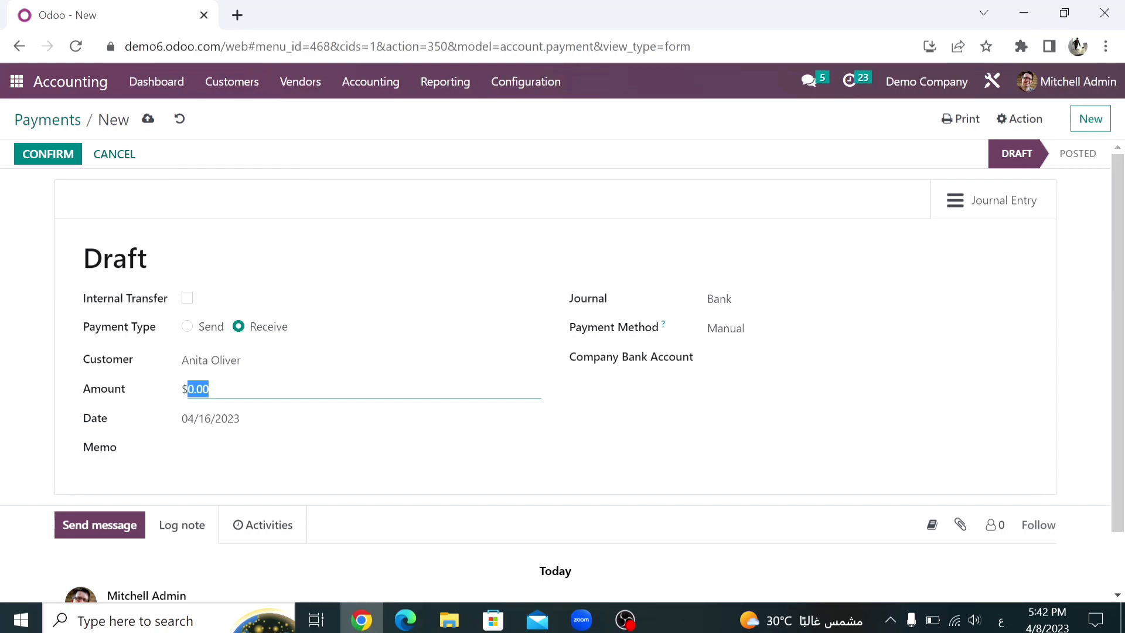
text(1000)
- Assign the customer payment to the employee's petty cash journal, enter the memo "عهده تحصيل من اللعميل", and confirm it
click(720, 300)
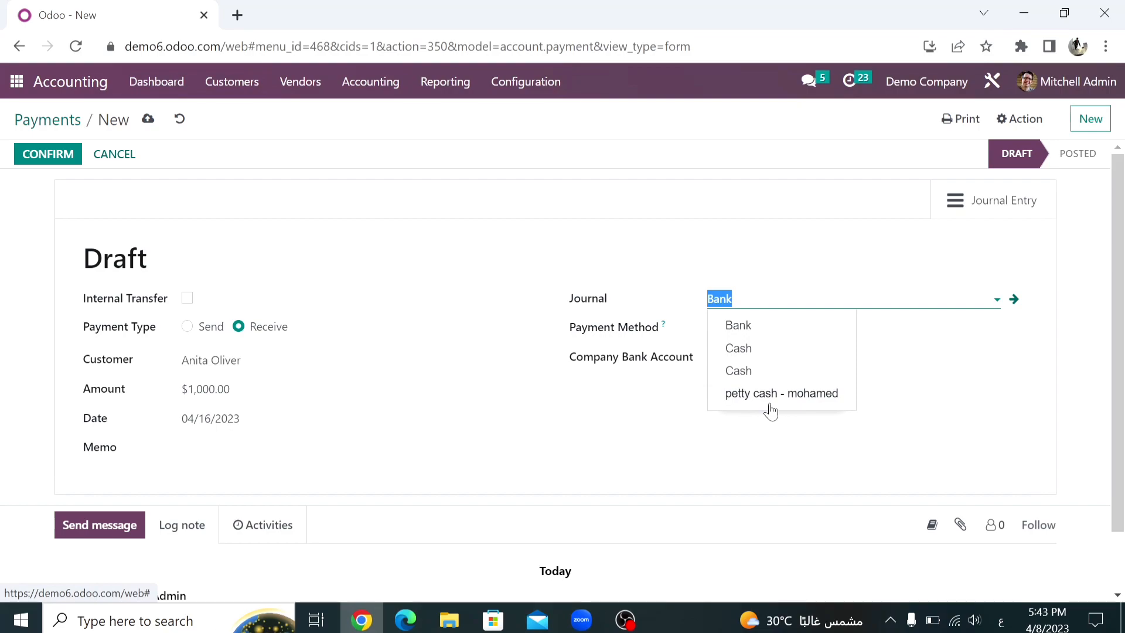
click(770, 405)
click(352, 449)
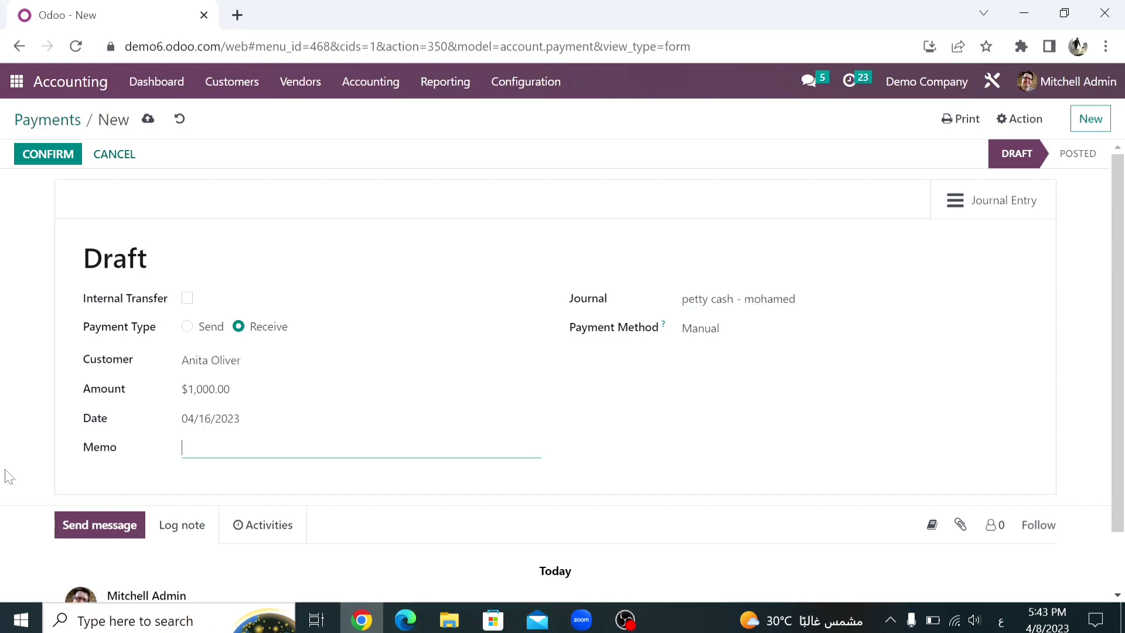
text(تحصيل)
key(BackSpace)
key(BackSpace)
key(BackSpace)
text(عهده تحصيل من اللهعميل)
click(65, 157)
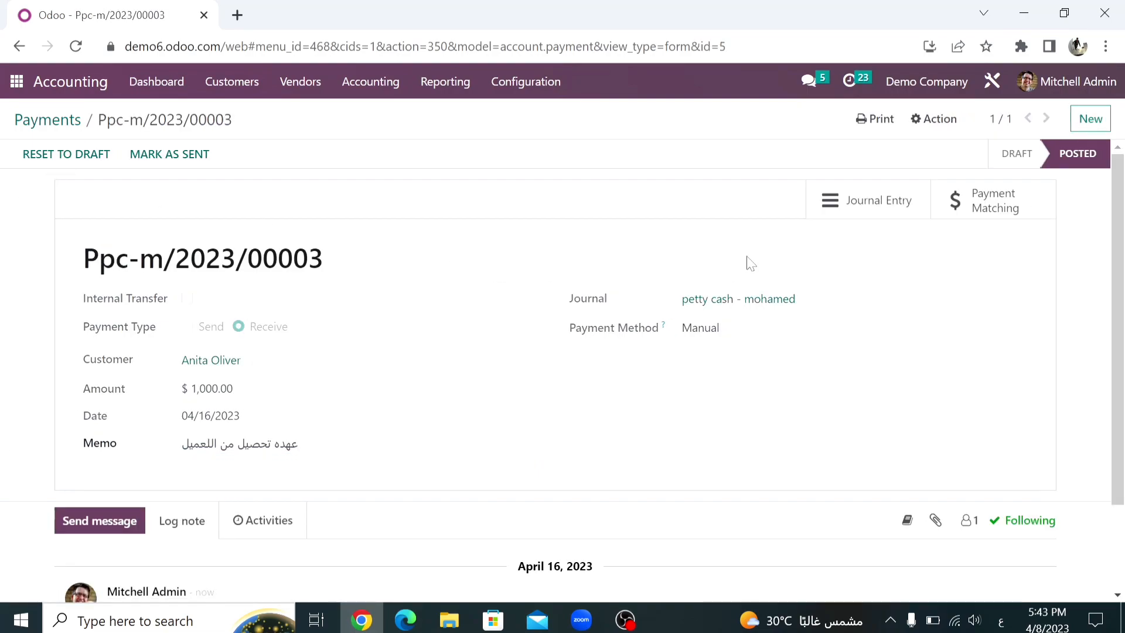
- Review the customer payment's journal entry and check the employee's petty cash journal balance on the Accounting dashboard
click(880, 215)
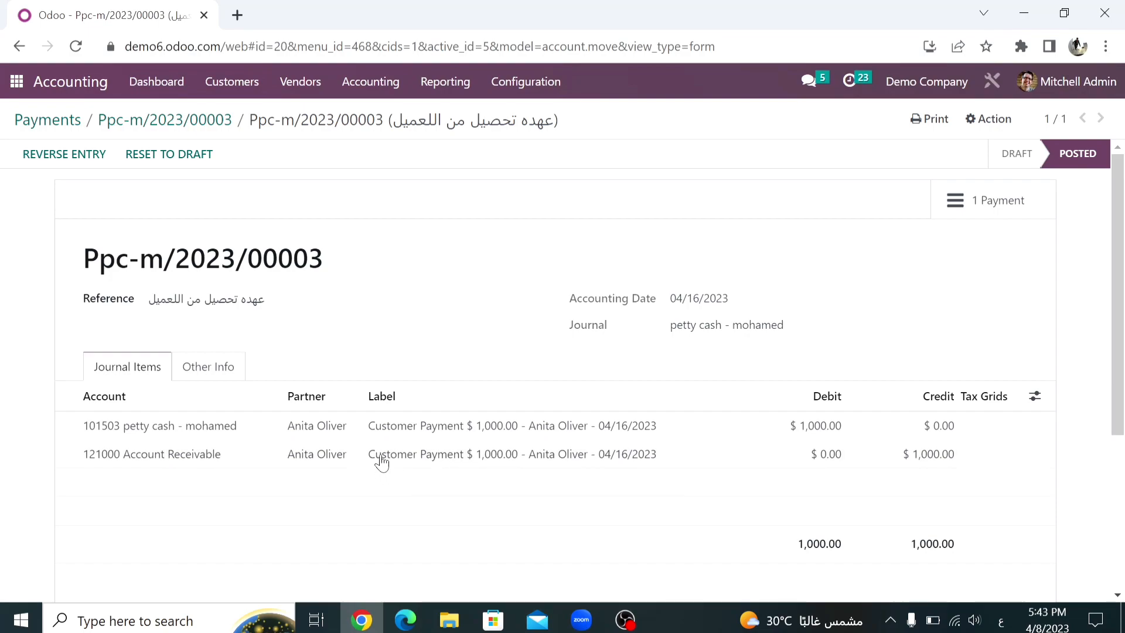
click(136, 82)
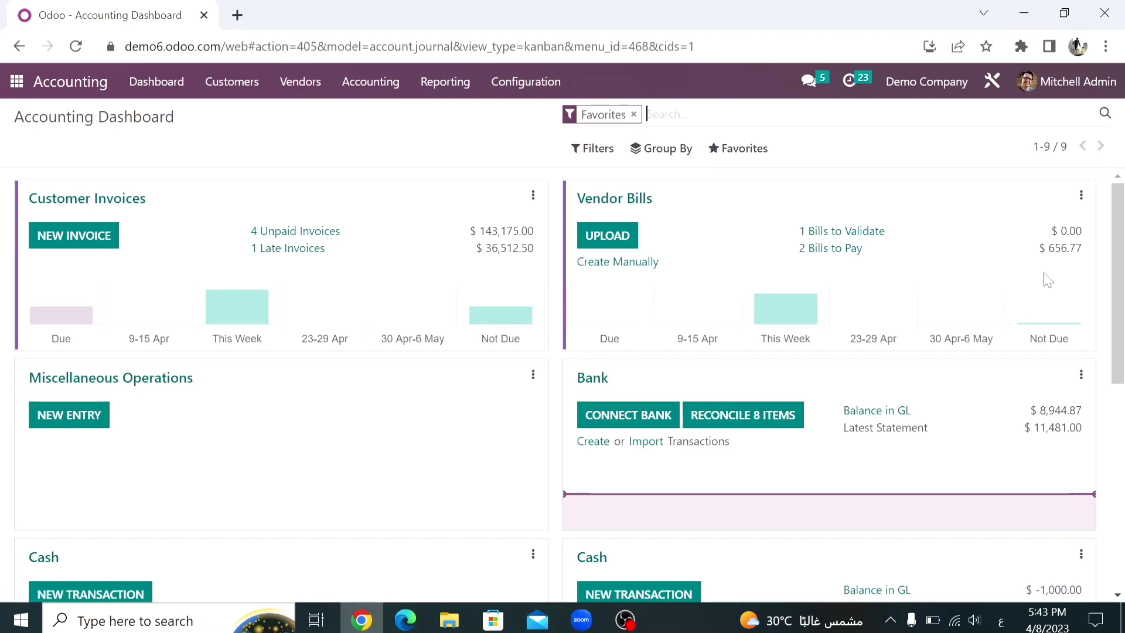
drag(1119, 268, 1122, 414)
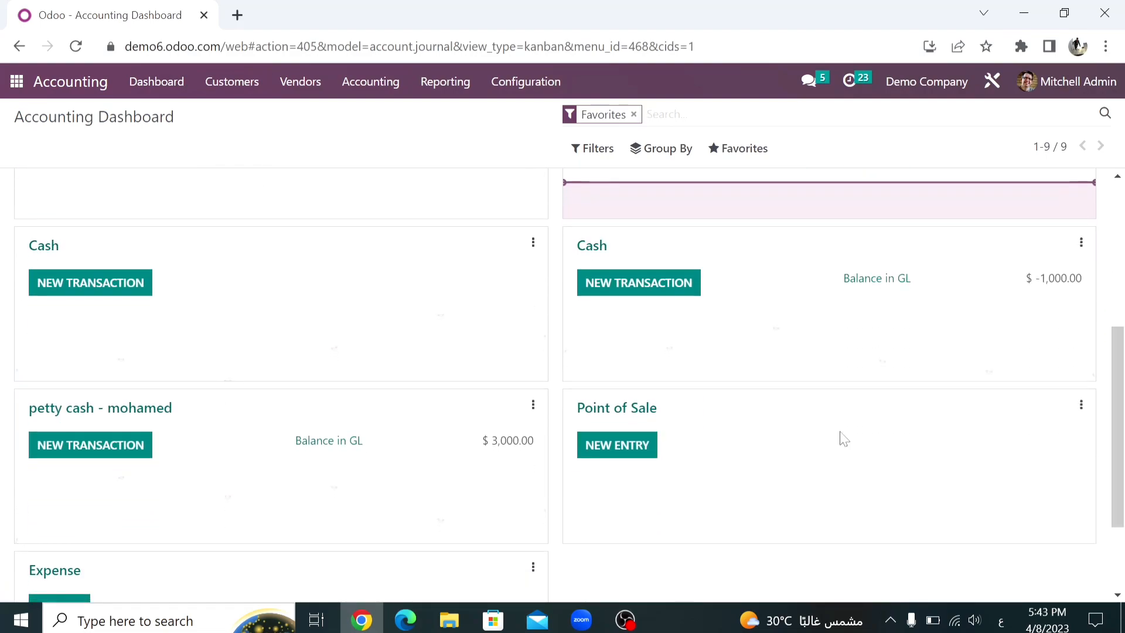
drag(539, 446, 474, 454)
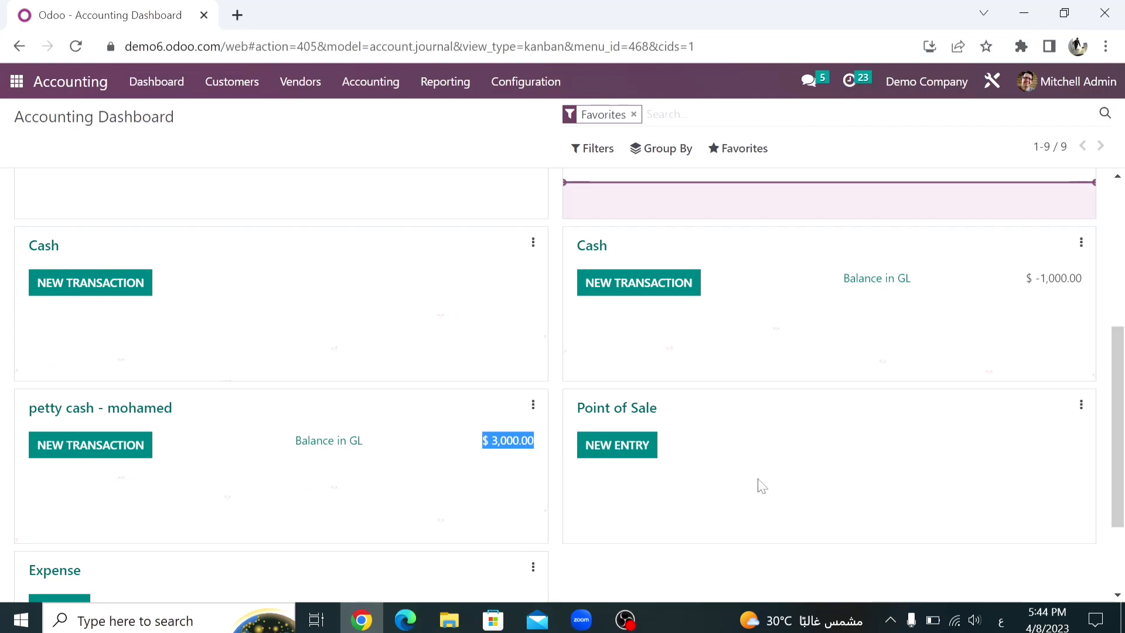
drag(1122, 372, 1122, 411)
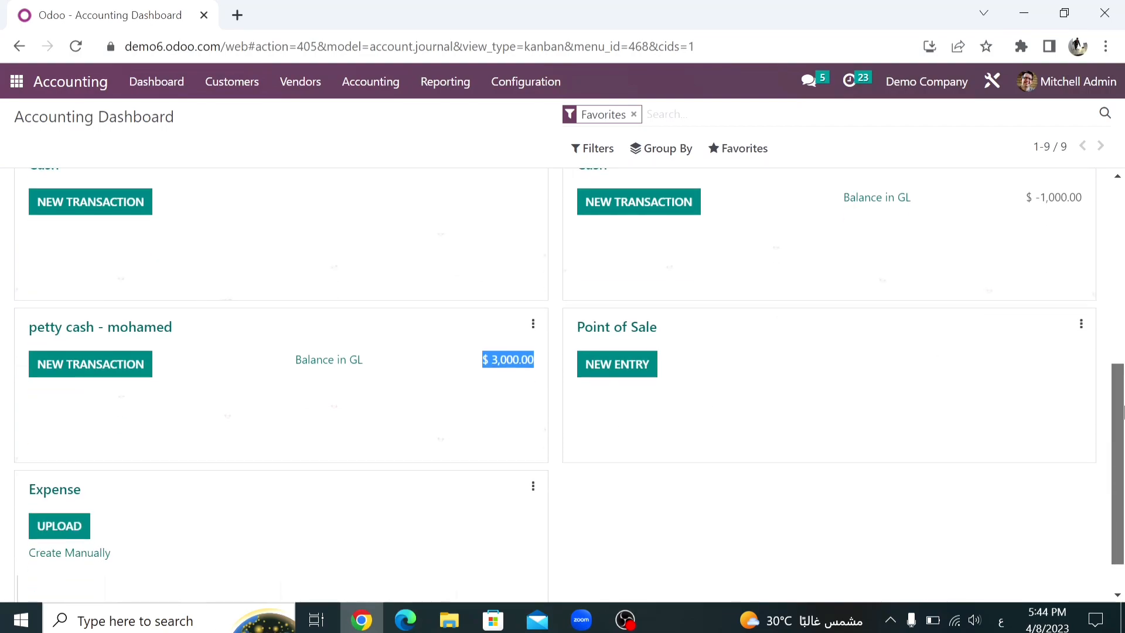
scroll(1085, 326, up, 5)
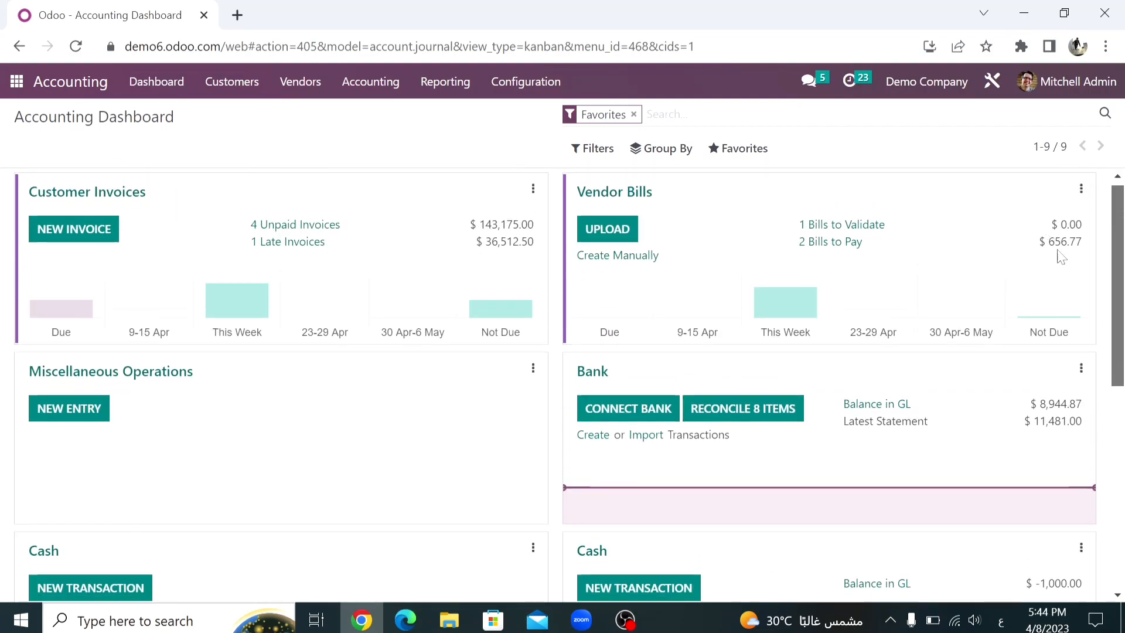
scroll(1062, 258, down, 5)
scroll(1062, 258, up, 5)
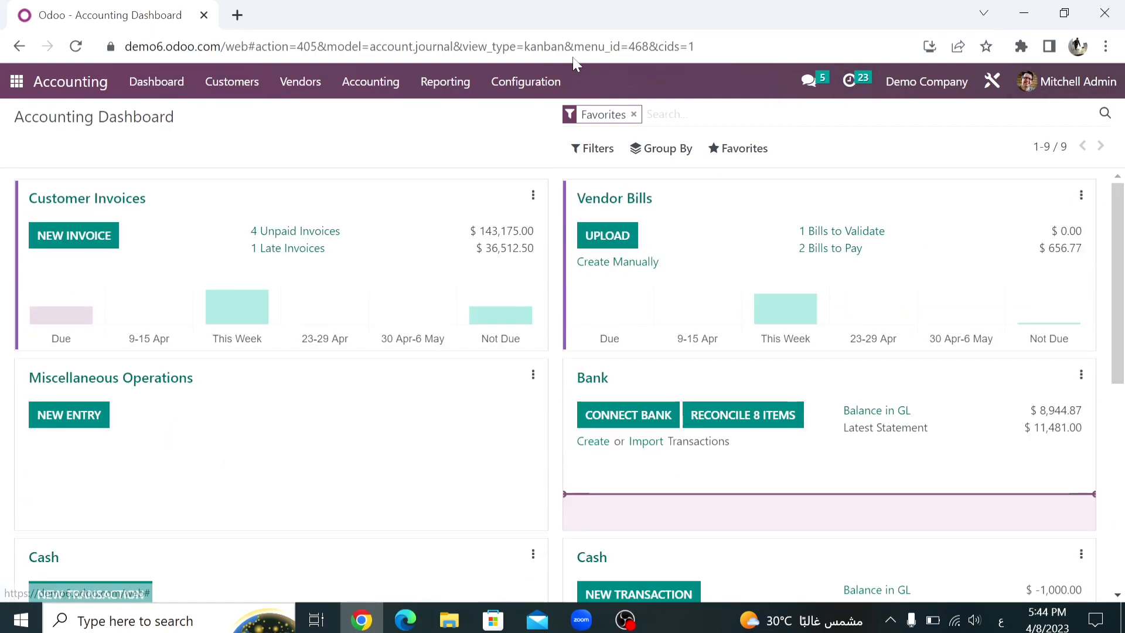
- Create a new vendor bill and select the vendor
click(315, 94)
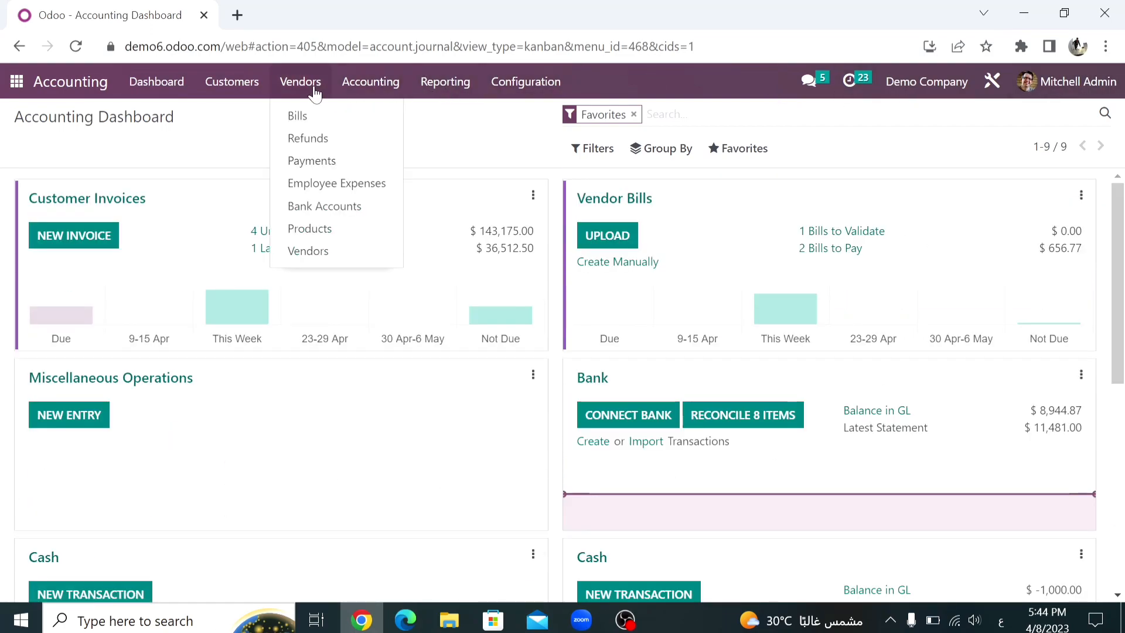
click(315, 117)
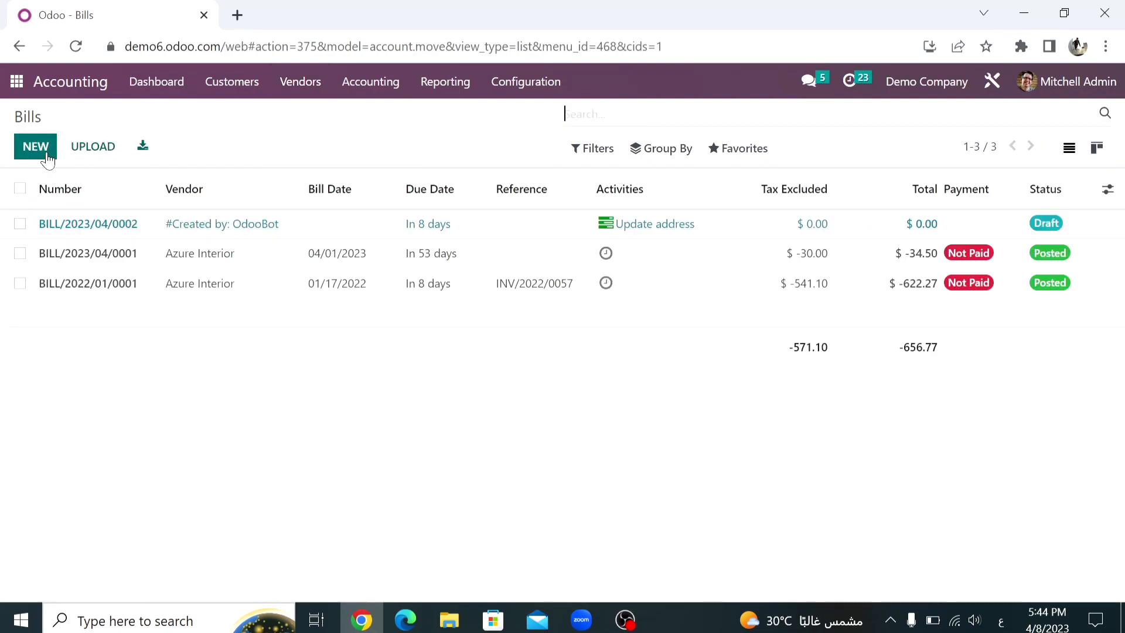
click(48, 158)
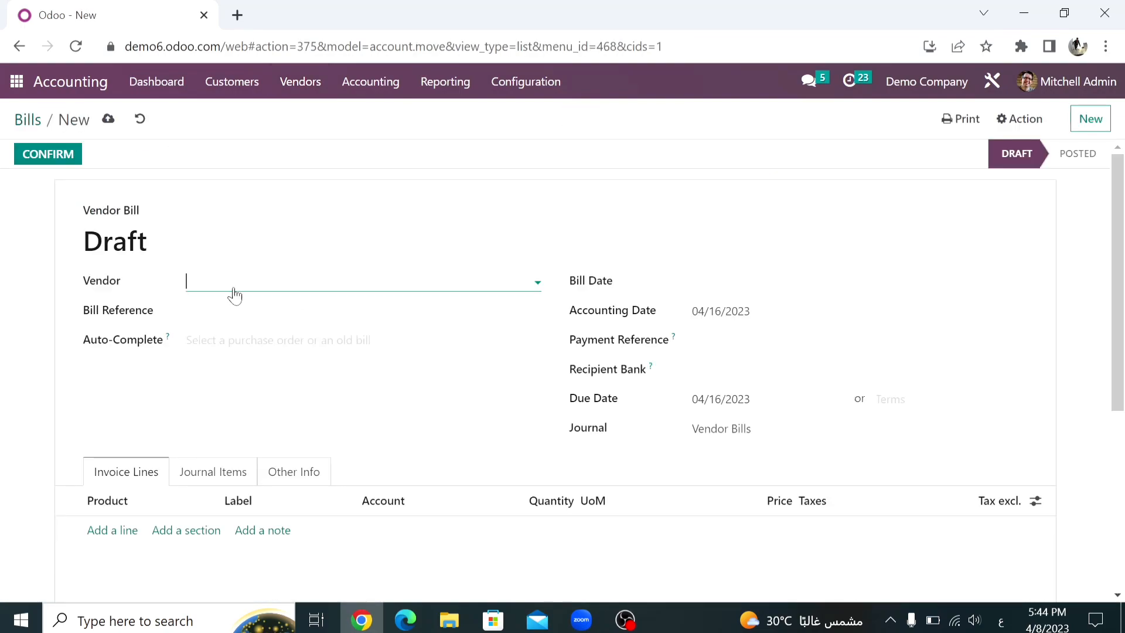
click(293, 282)
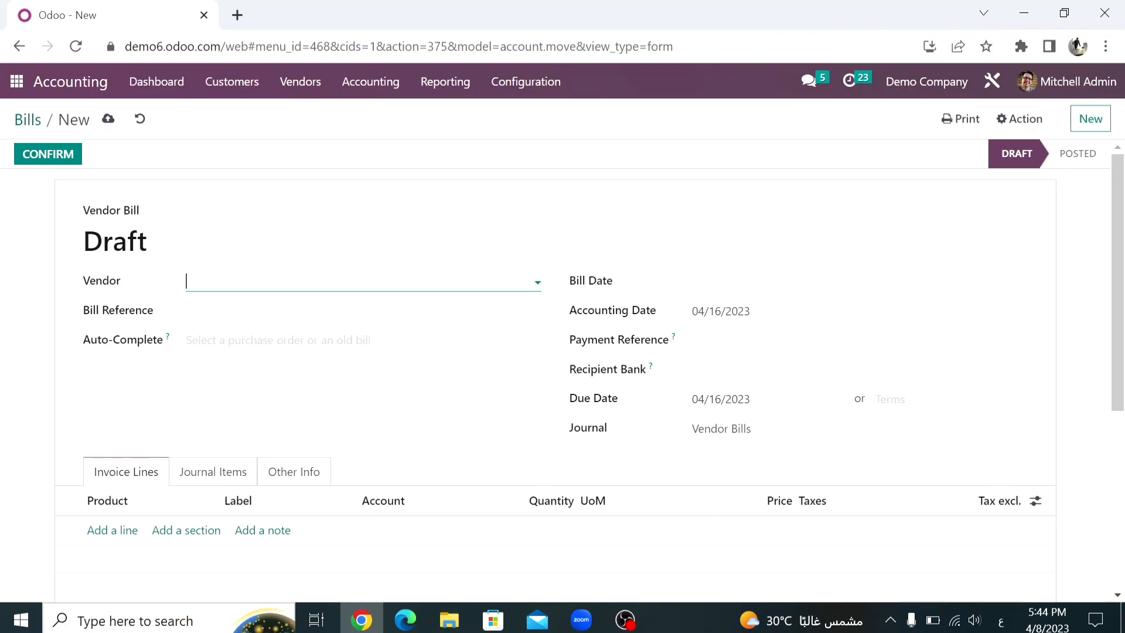
click(253, 329)
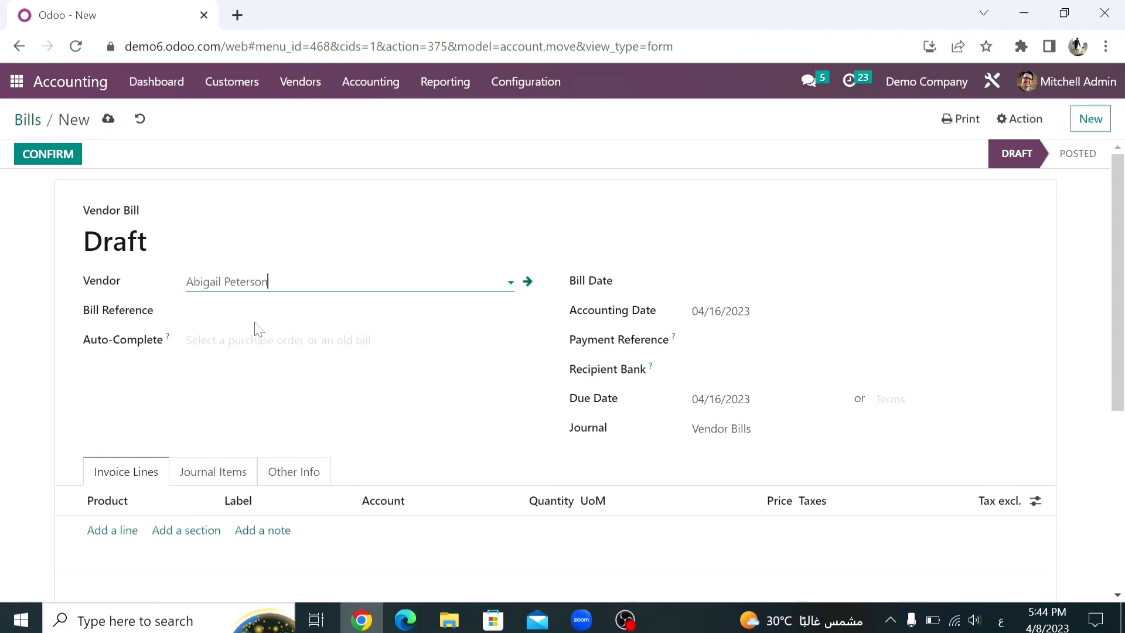
- Add a bill line on account 600000 Expenses priced at 1,000.00, with the purchase tax removed
click(97, 534)
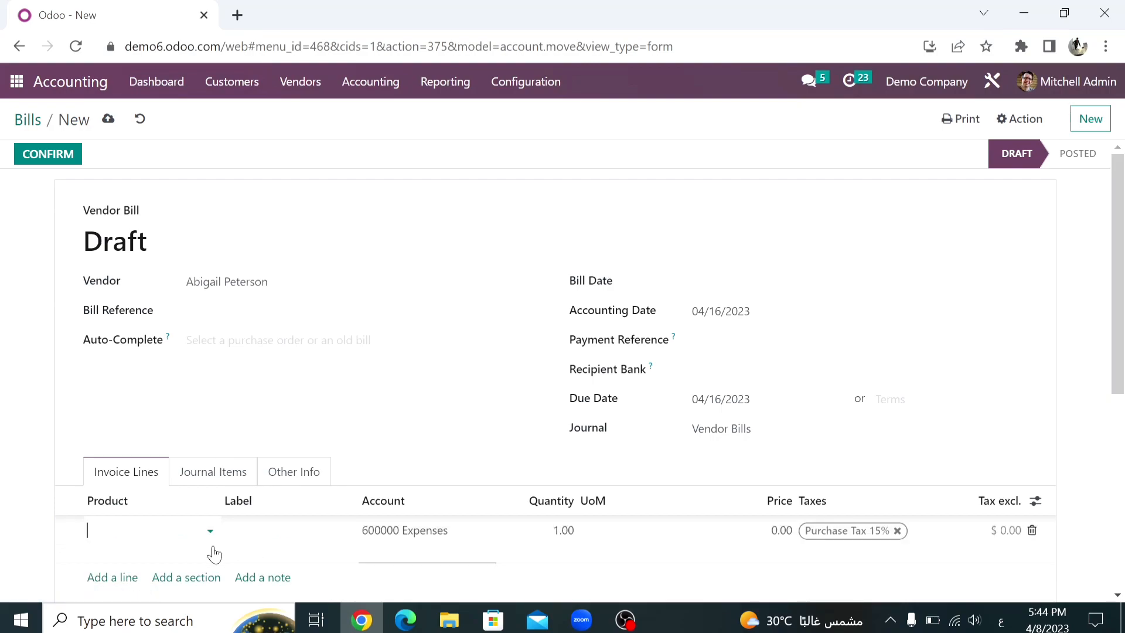
click(781, 531)
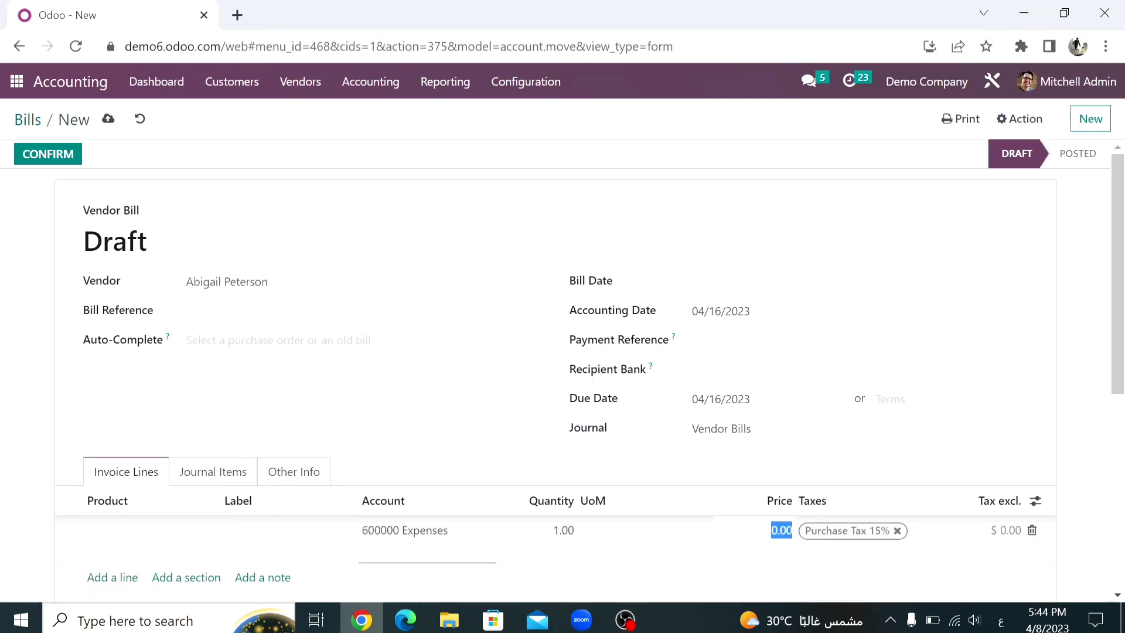
text(10)
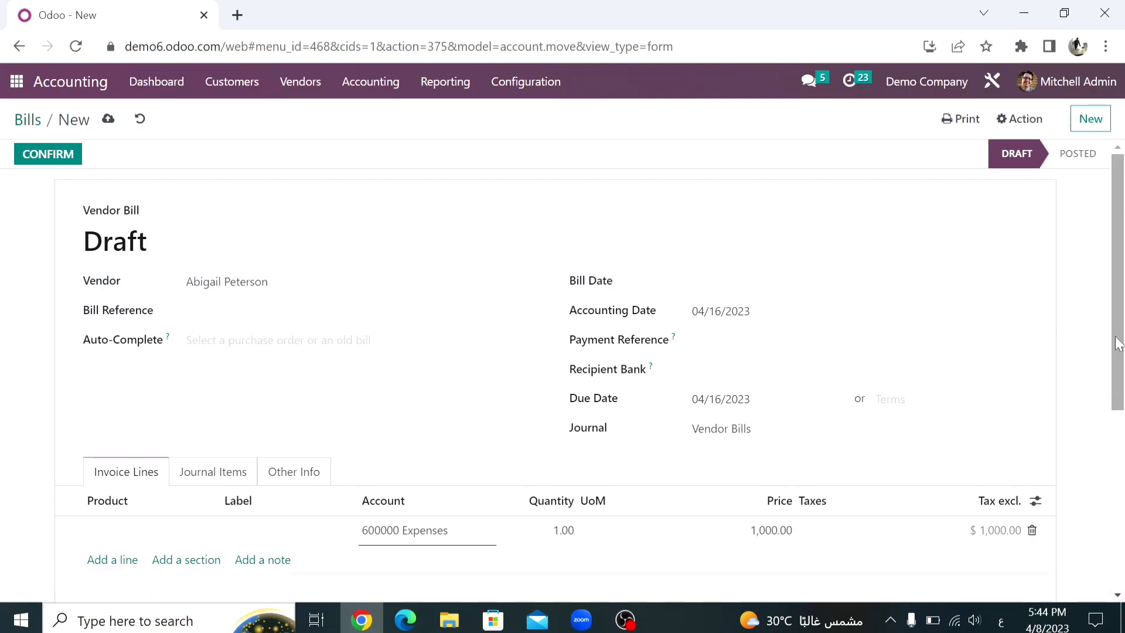
drag(1118, 344, 1098, 312)
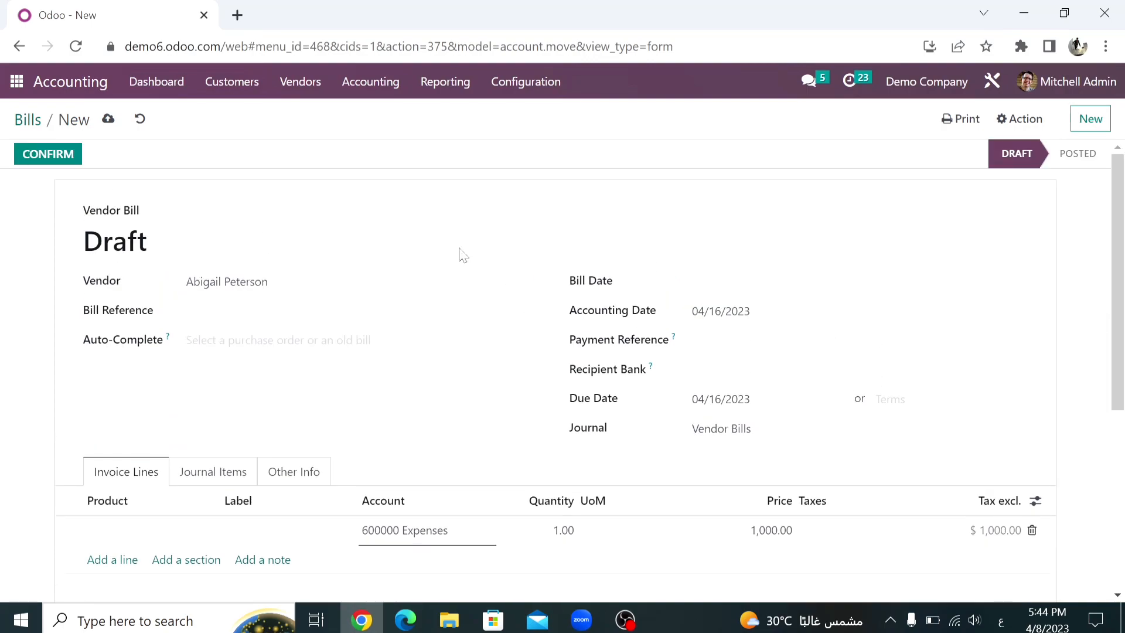
- Set the bill date to 04/08/2023 and confirm the vendor bill
click(732, 289)
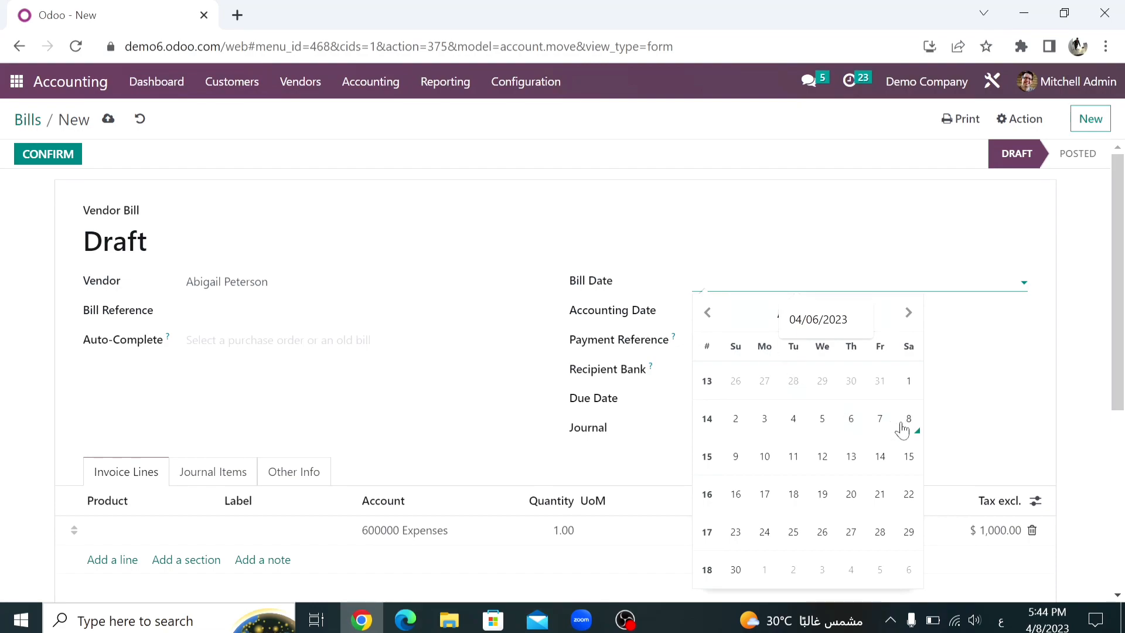
click(631, 388)
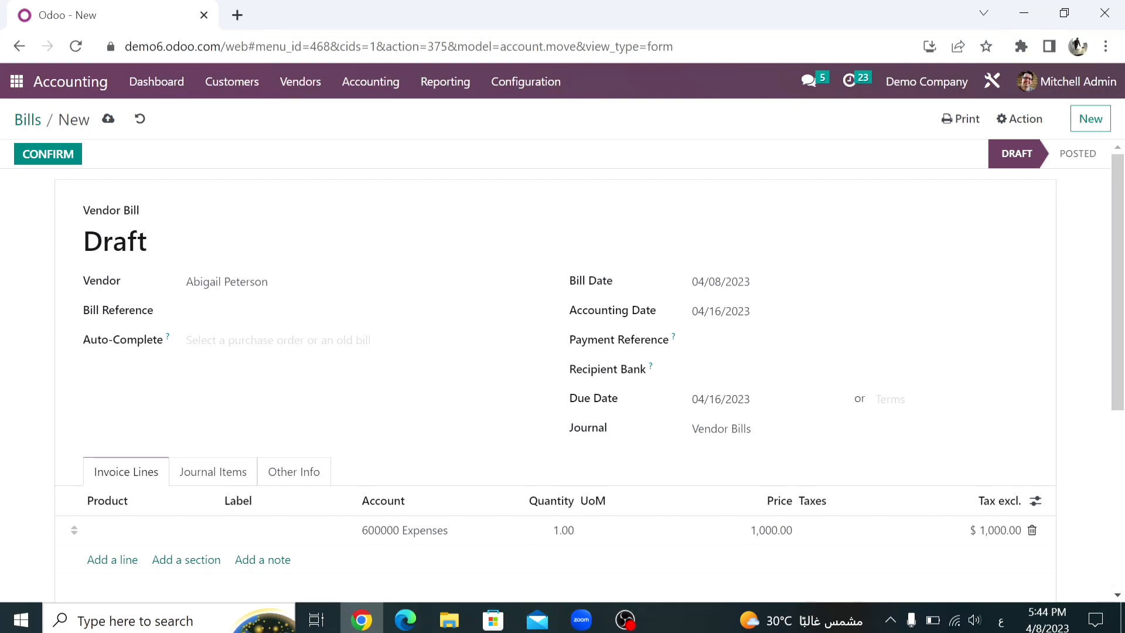
click(51, 159)
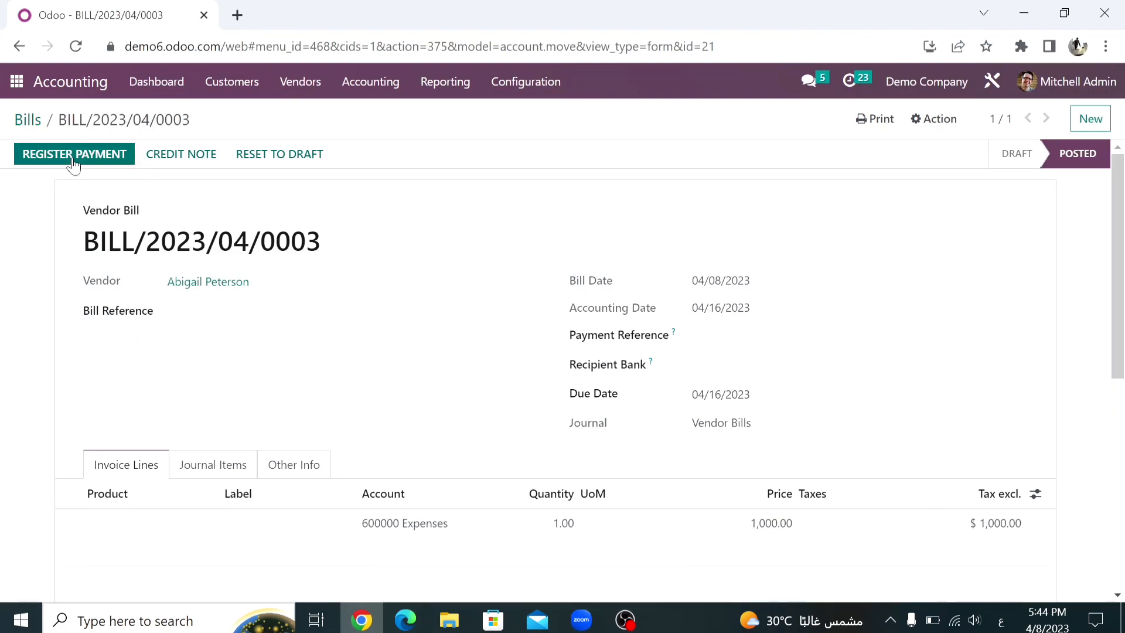
- Register a partial payment of $500.00 for the bill from the employee's petty cash journal, keeping the payment difference open
click(74, 155)
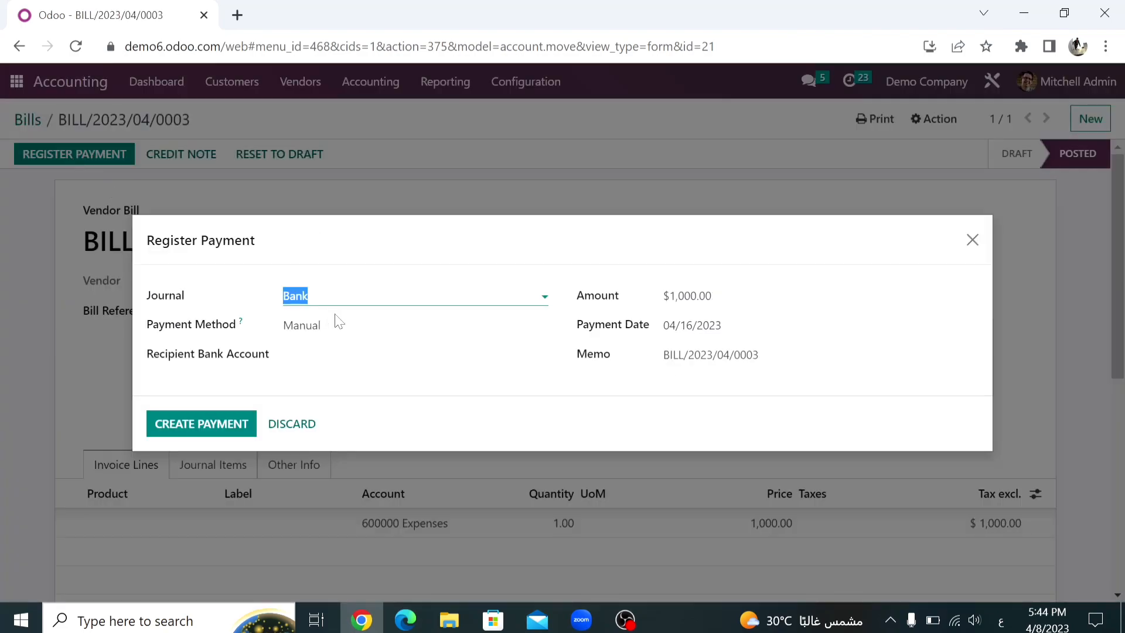
click(339, 324)
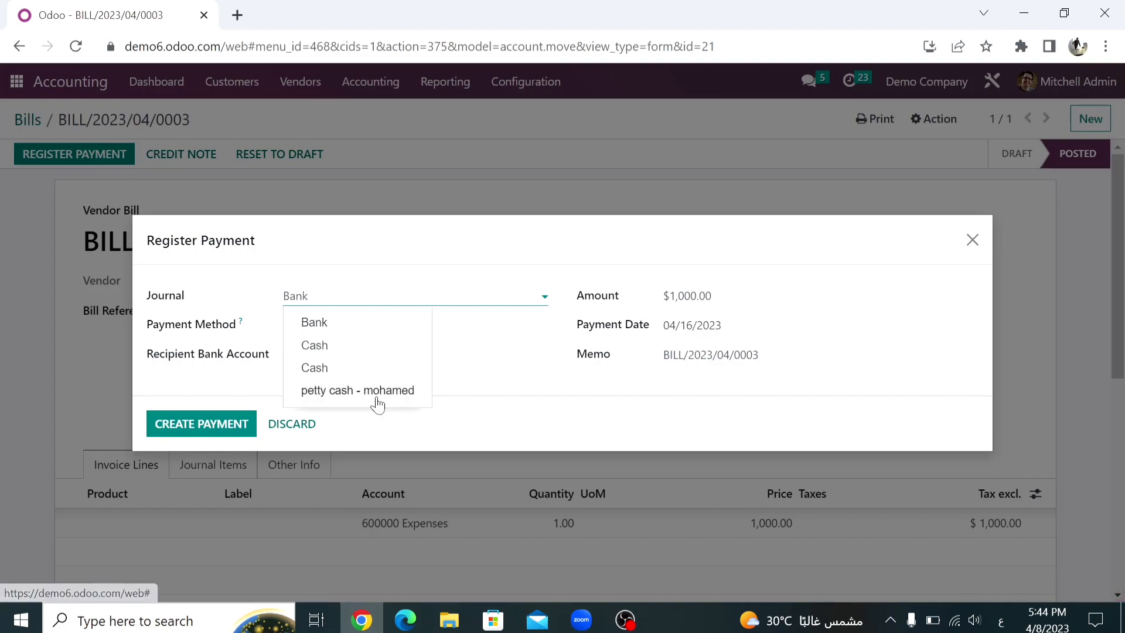
click(377, 394)
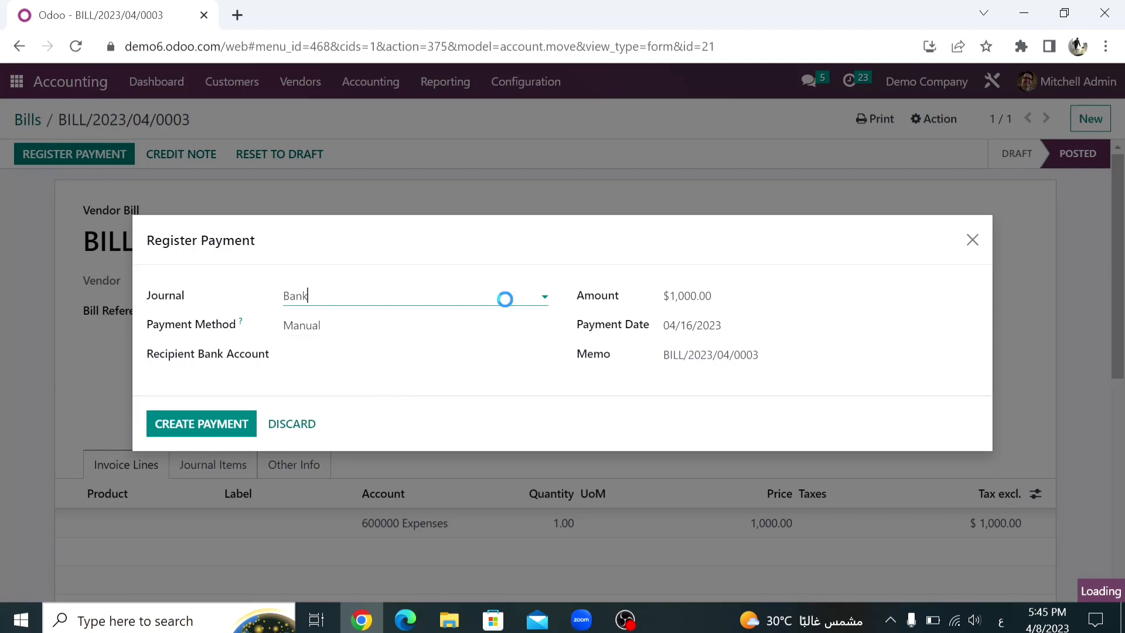
key(Tab)
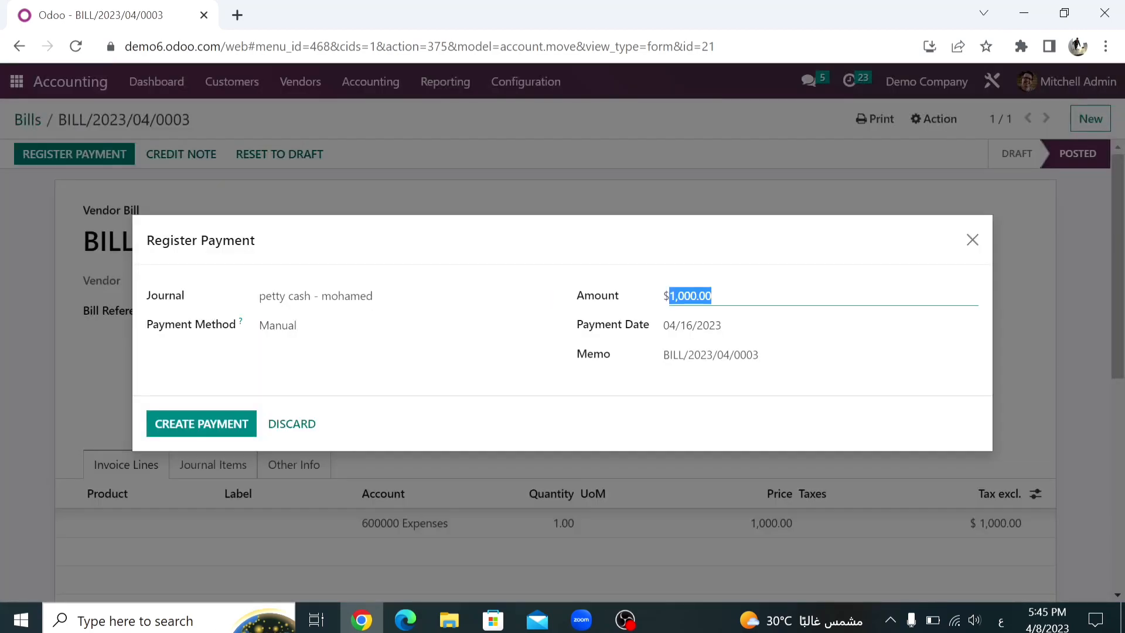
text(500)
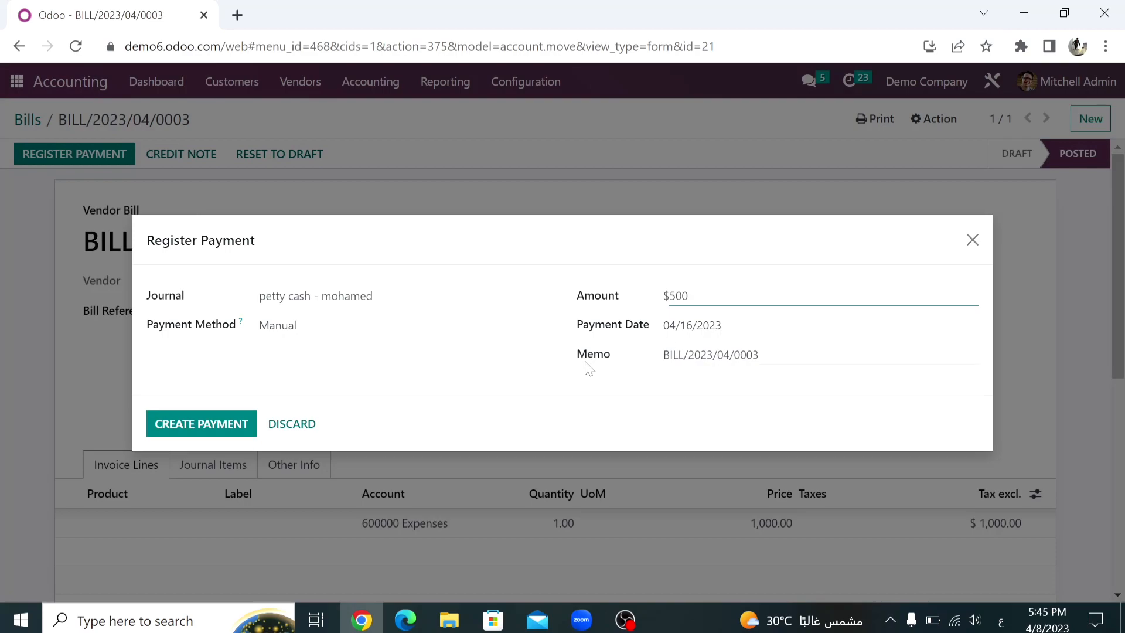
click(577, 396)
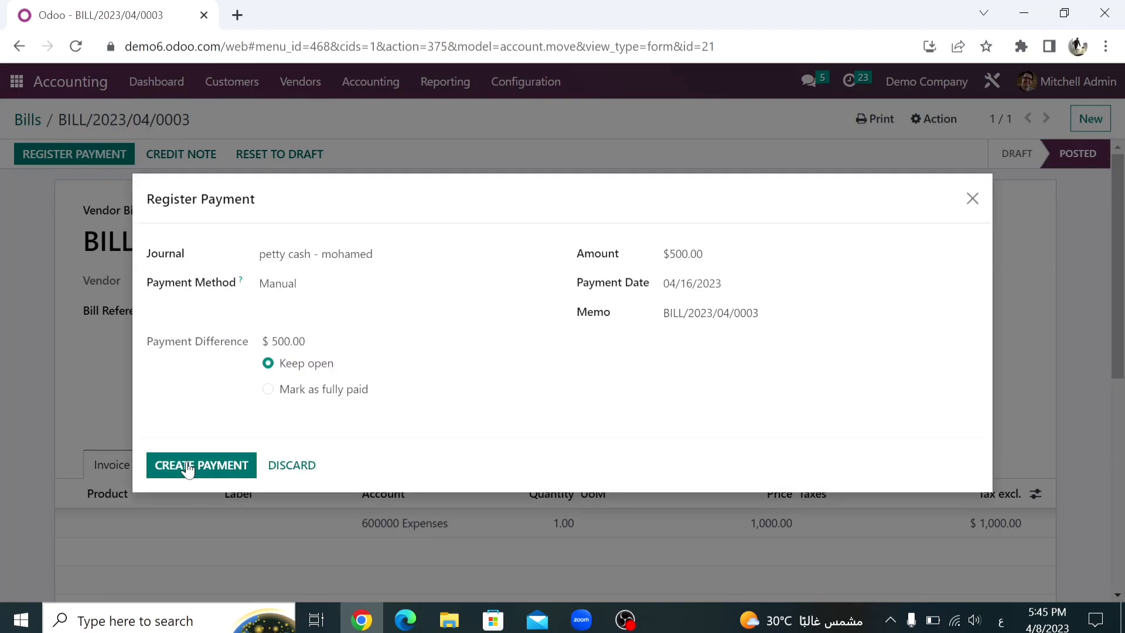
click(187, 466)
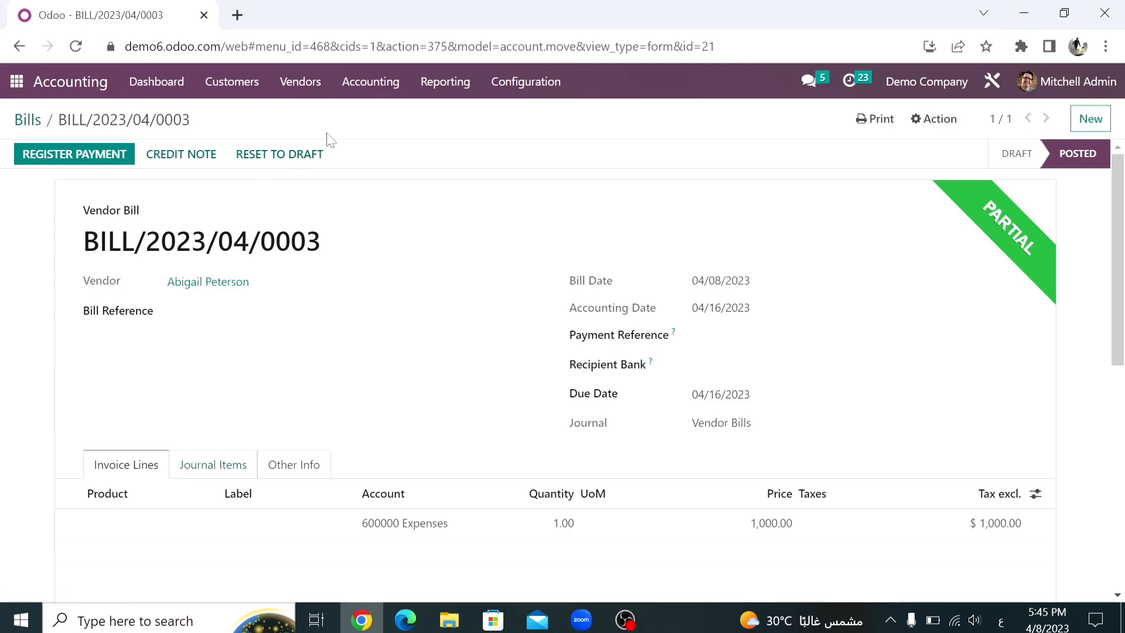
- Check the general ledger balance of the employee's petty cash journal on the Accounting Dashboard
click(188, 76)
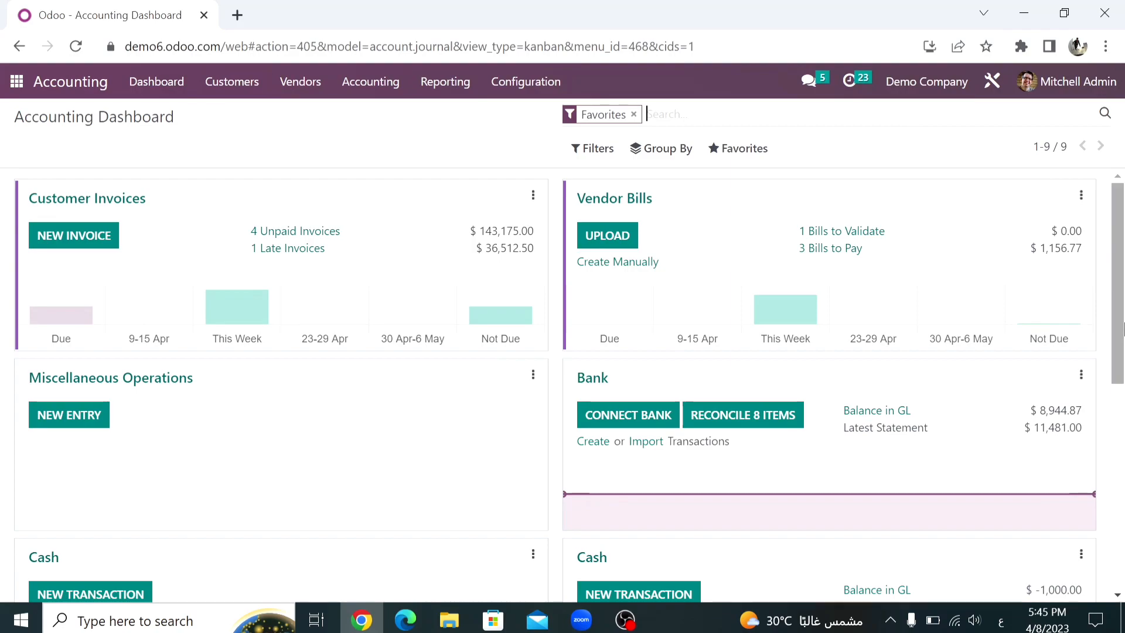
scroll(767, 505, down, 5)
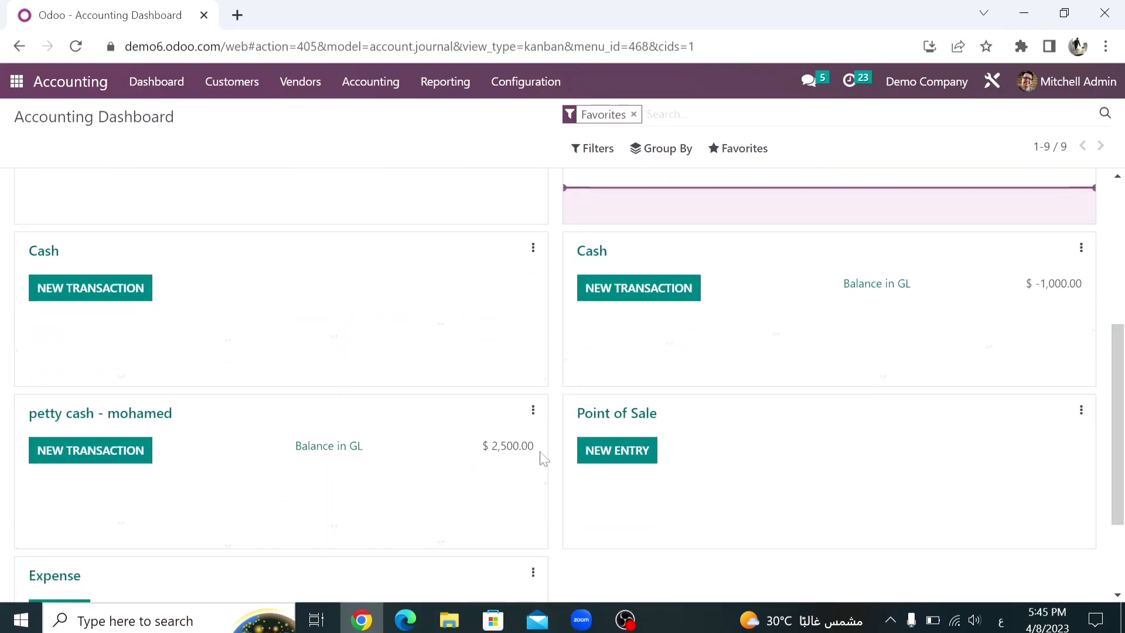
drag(540, 453, 490, 453)
- Create a new vendor payment of type Send, select the vendor, and set the amount to $500
click(298, 96)
click(320, 165)
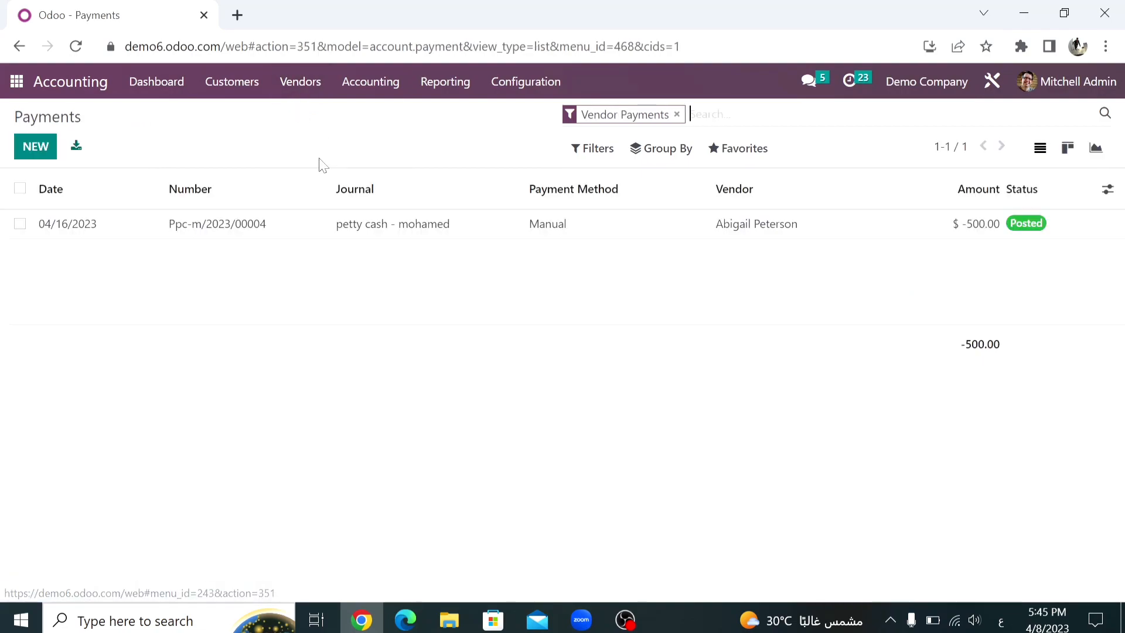
click(49, 155)
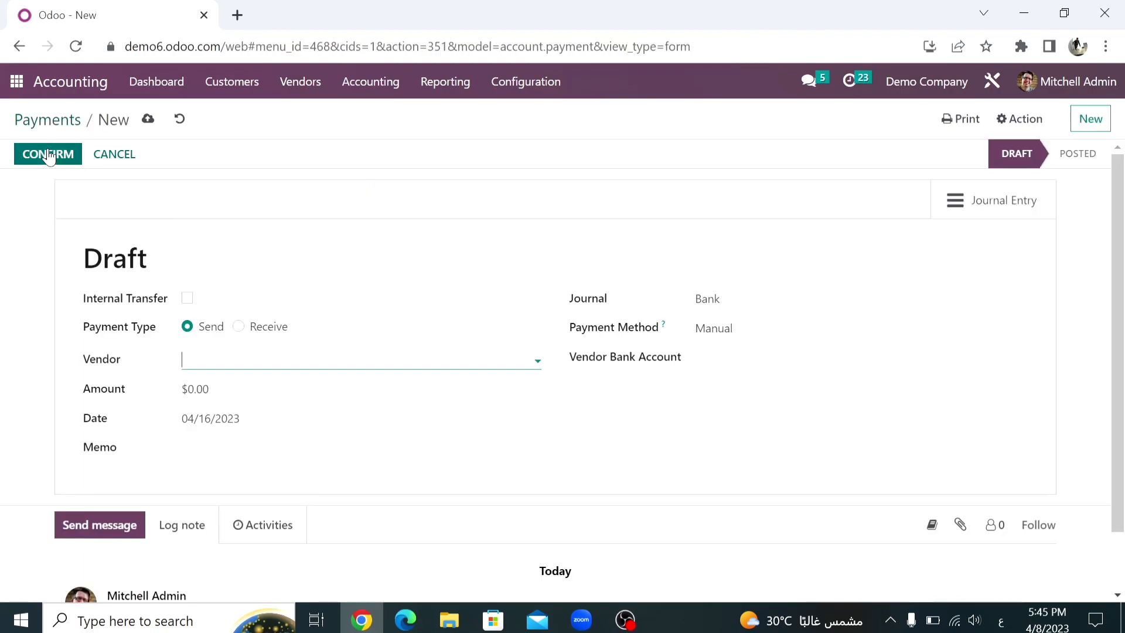
click(183, 359)
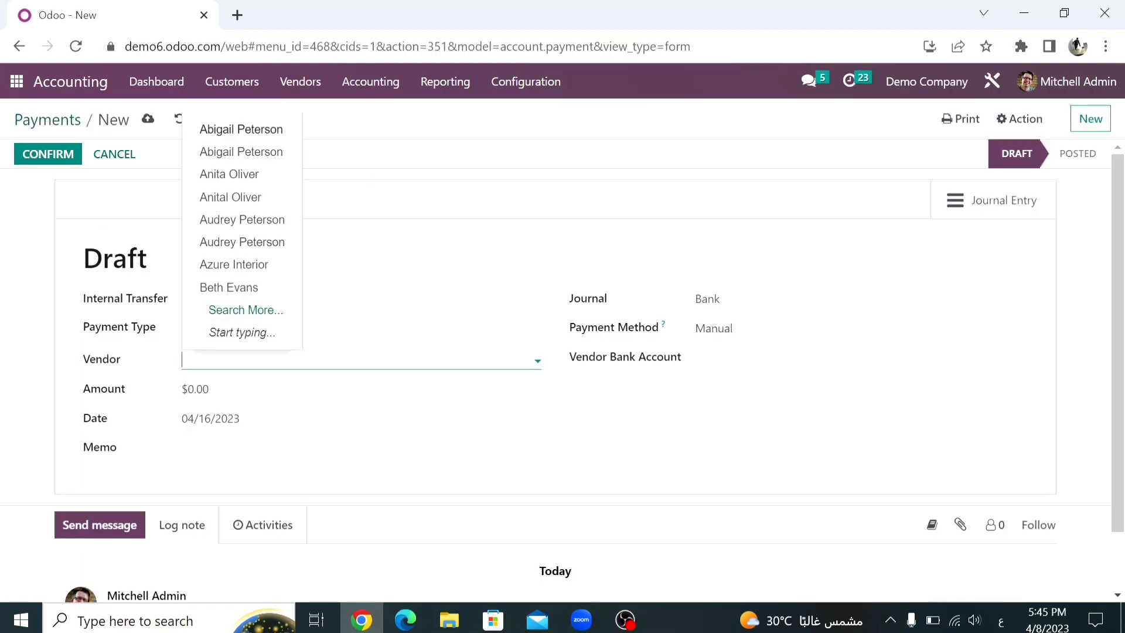
click(232, 167)
click(246, 387)
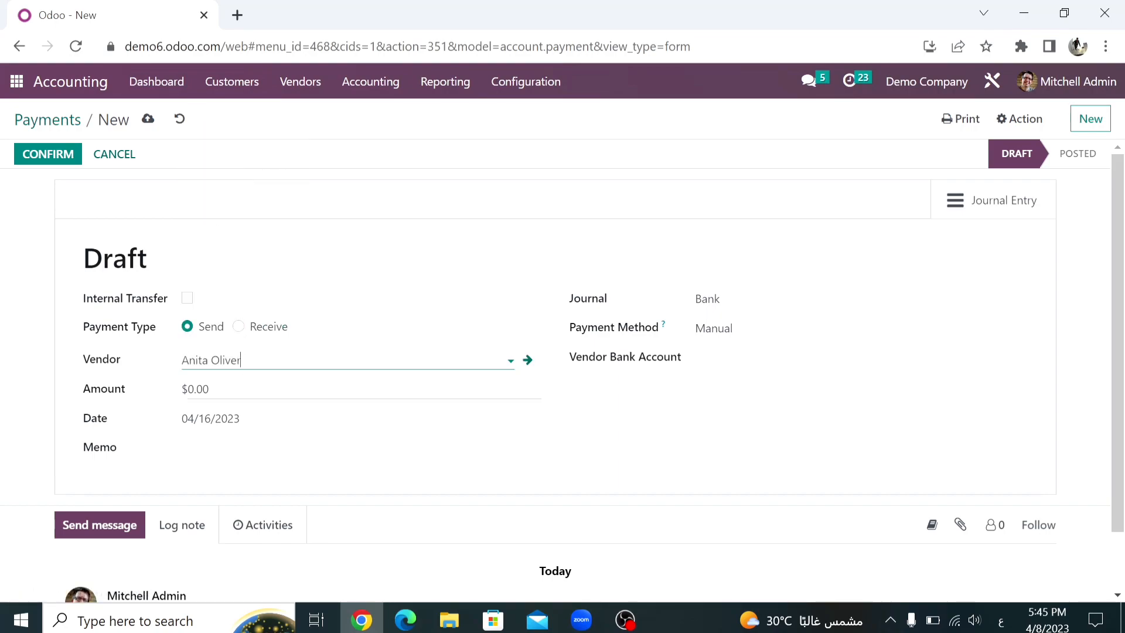
text(5)
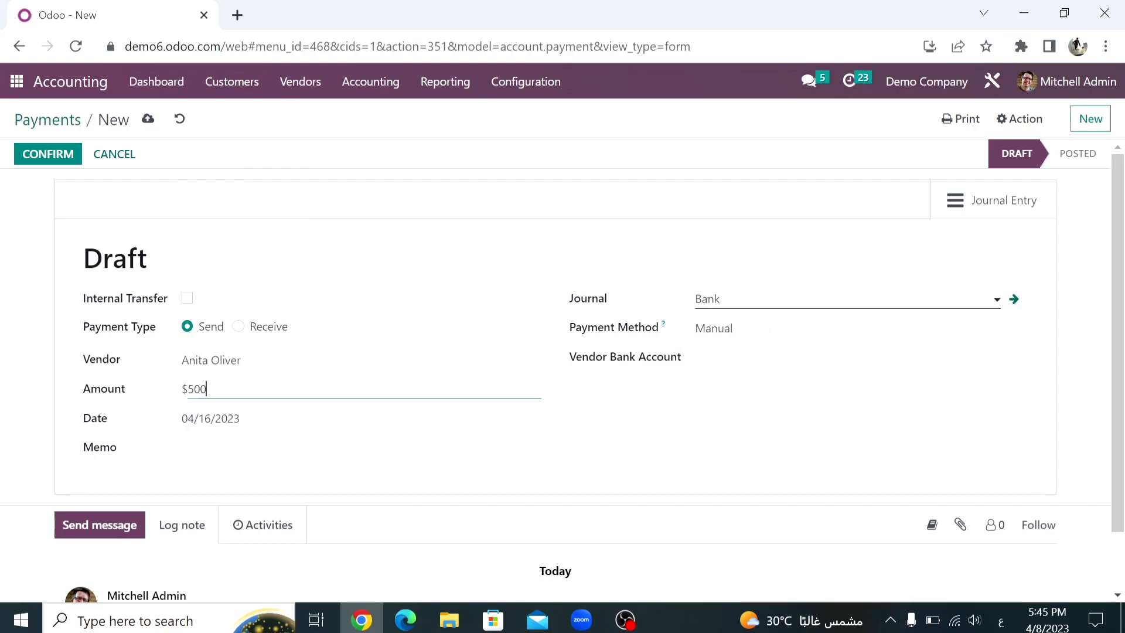
- Set the payment's journal to the employee's petty cash and confirm the payment
click(762, 300)
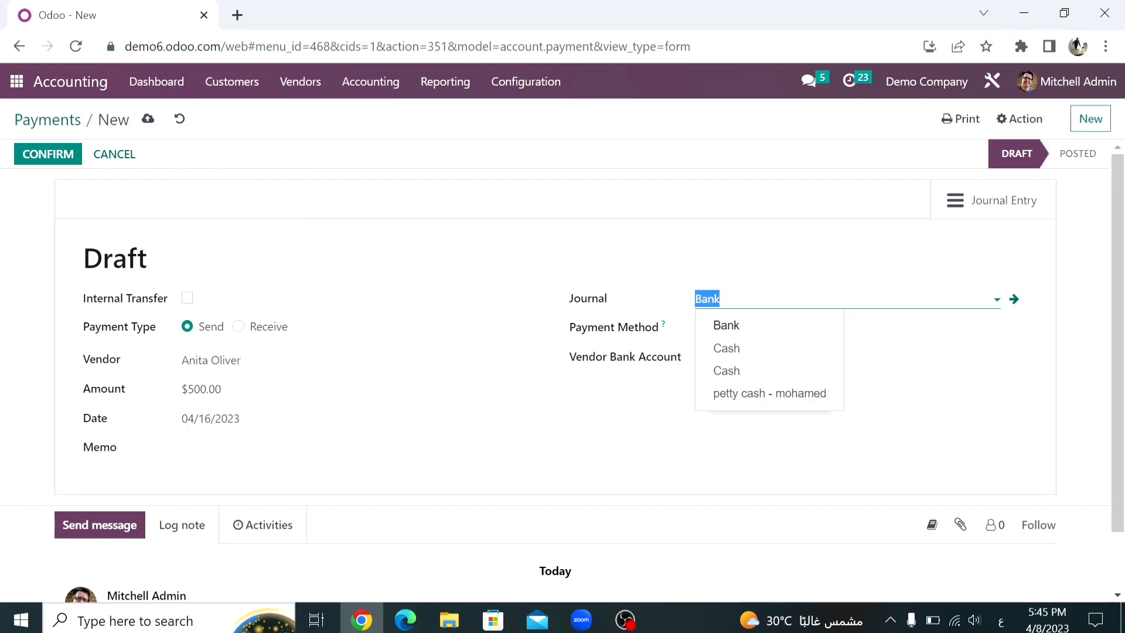
click(758, 395)
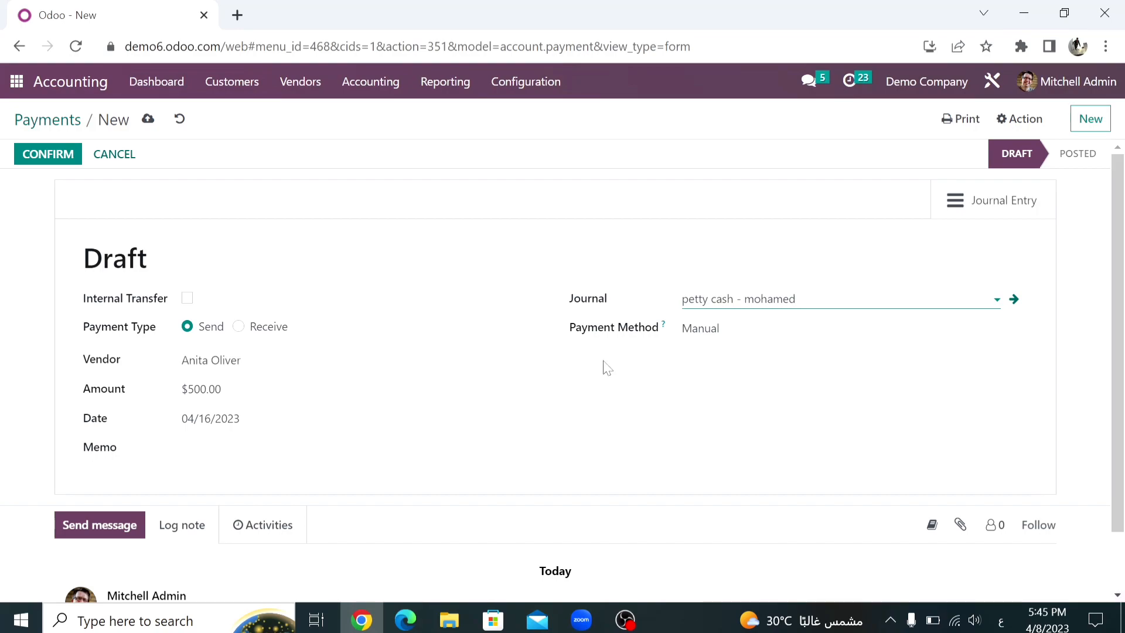
click(47, 159)
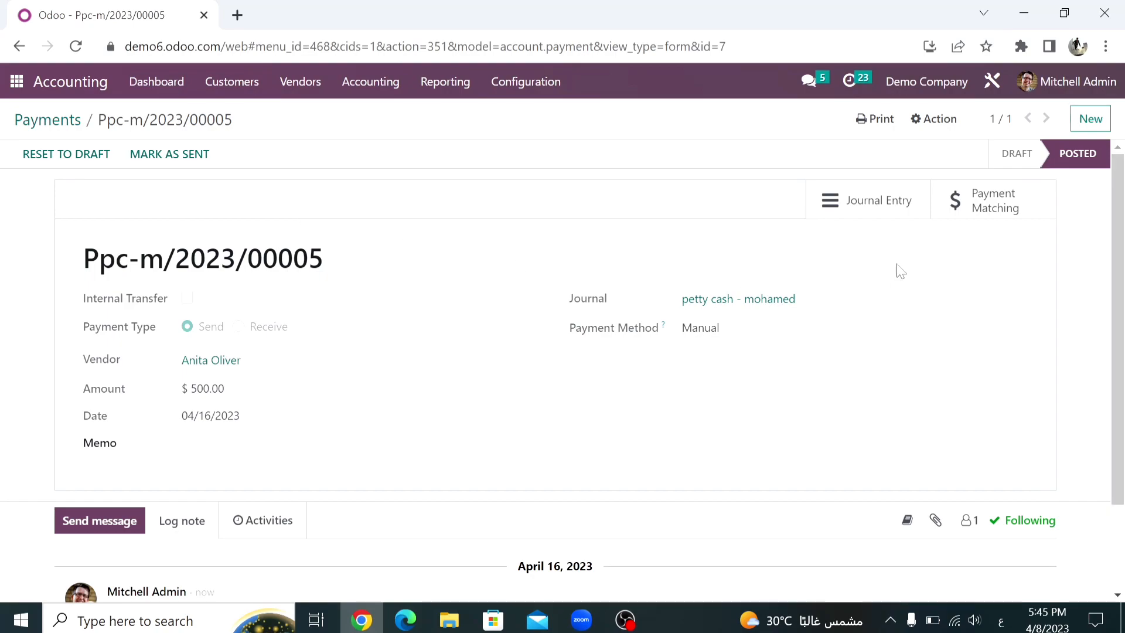
- Review the vendor payment's journal entry and check the employee's petty cash balance on the Accounting Dashboard
click(861, 210)
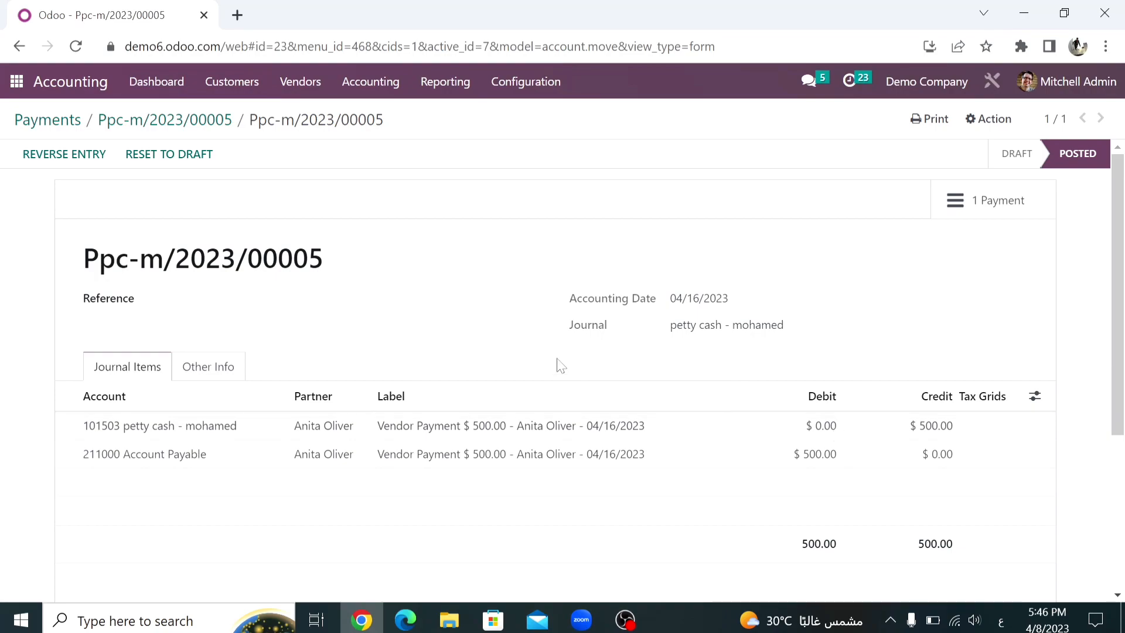
click(144, 86)
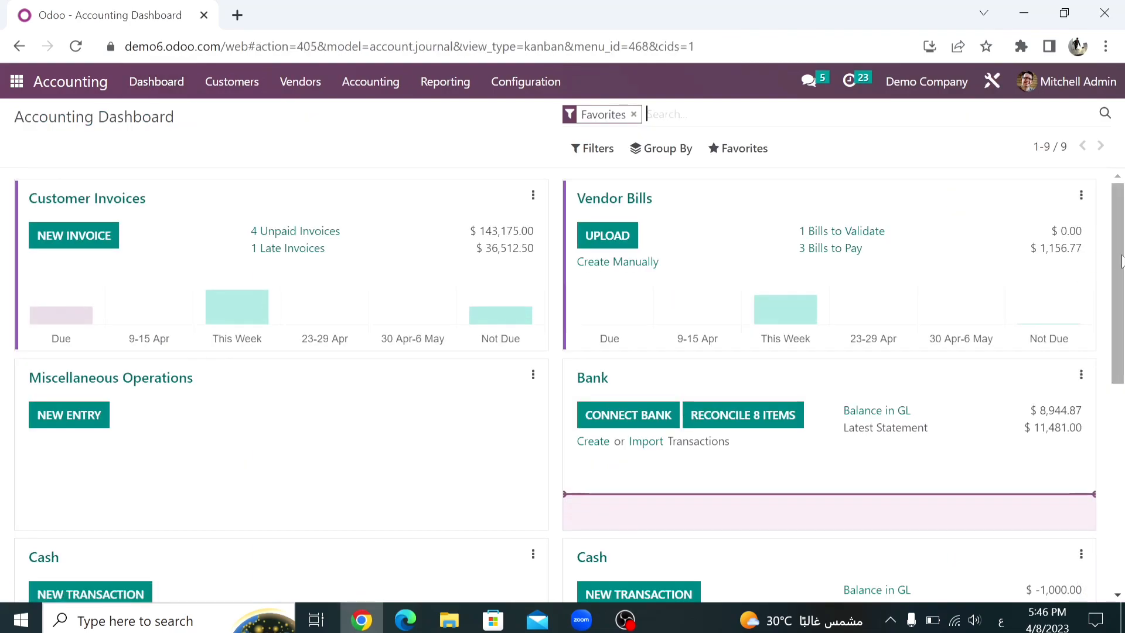
drag(1121, 264, 1122, 422)
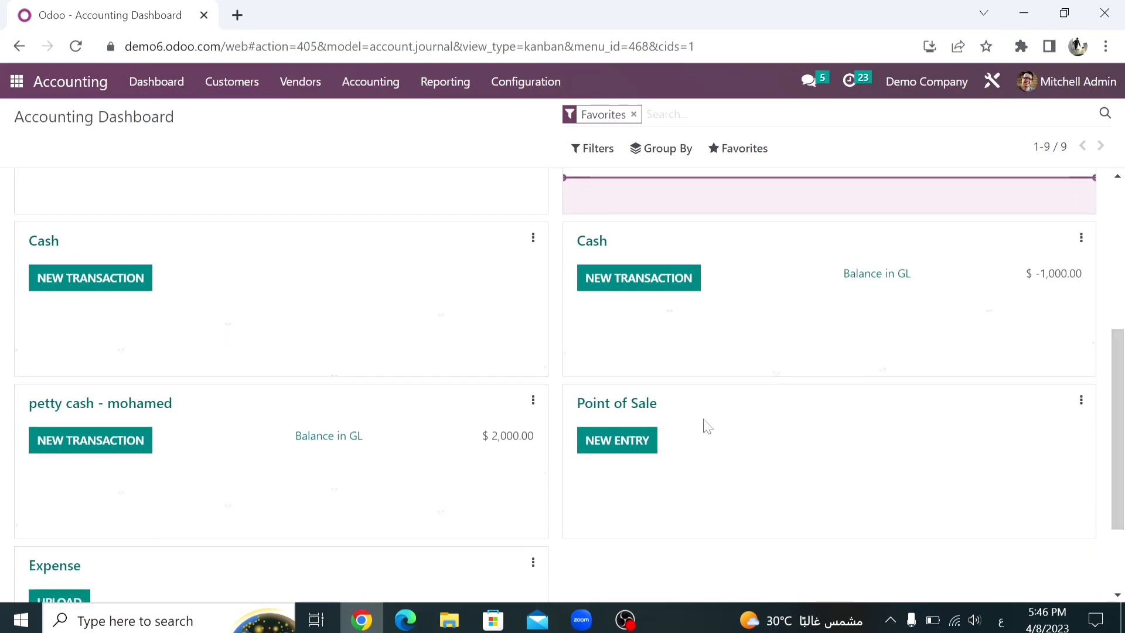
drag(535, 436, 475, 444)
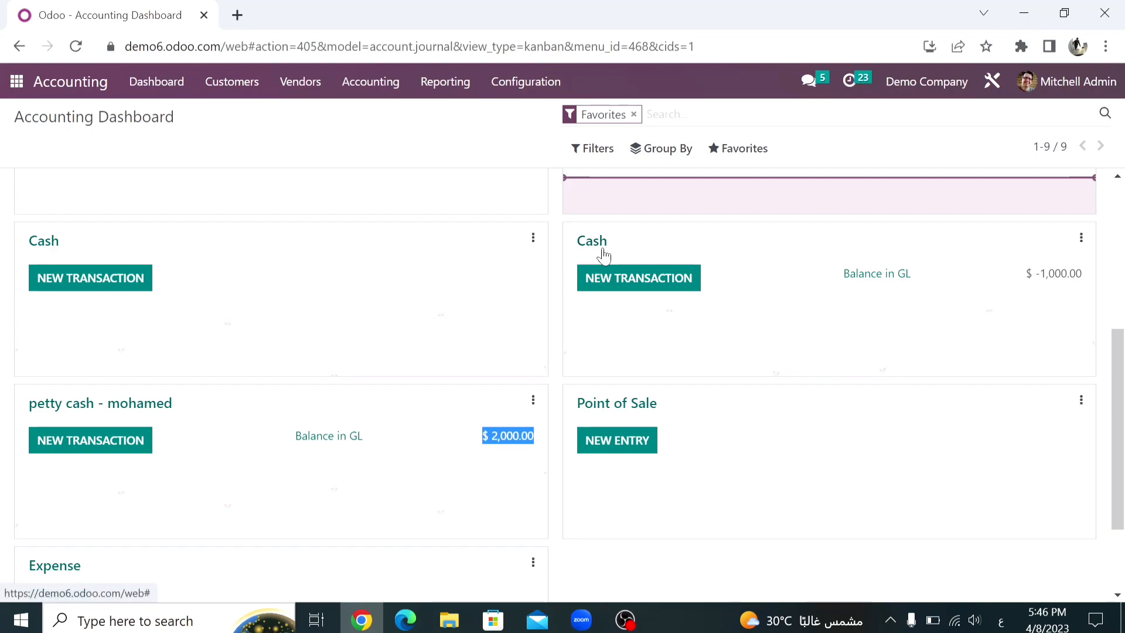
- Create and confirm an internal transfer of $2,000.00 from the employee's petty cash journal to the first Cash journal
click(533, 403)
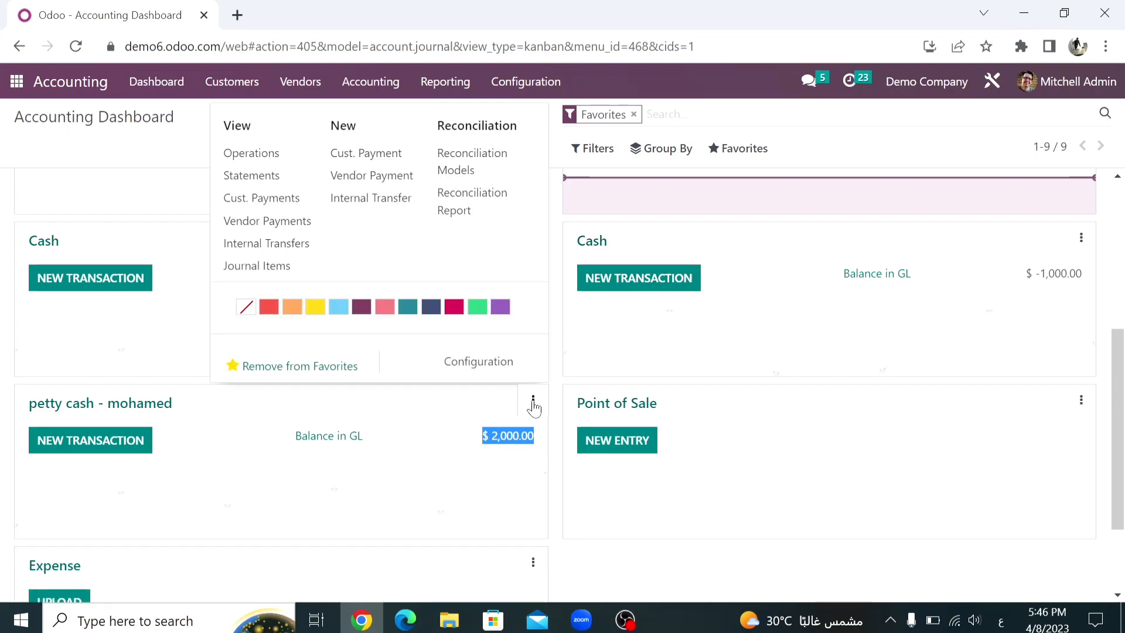
click(357, 199)
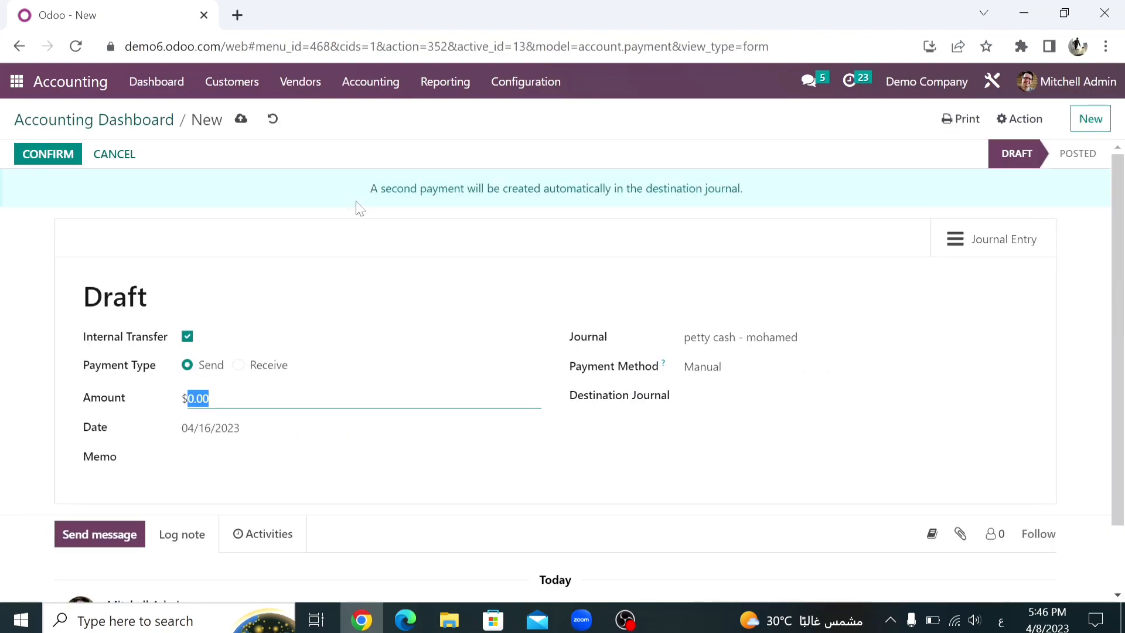
text(2000)
drag(567, 338, 666, 332)
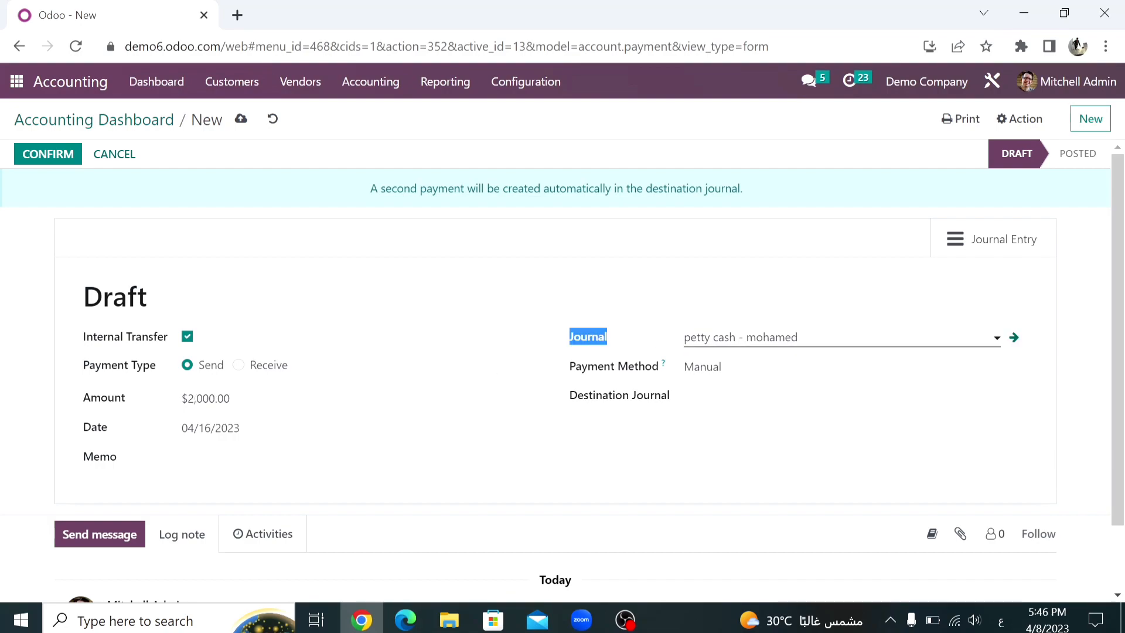
drag(571, 395, 660, 404)
click(692, 396)
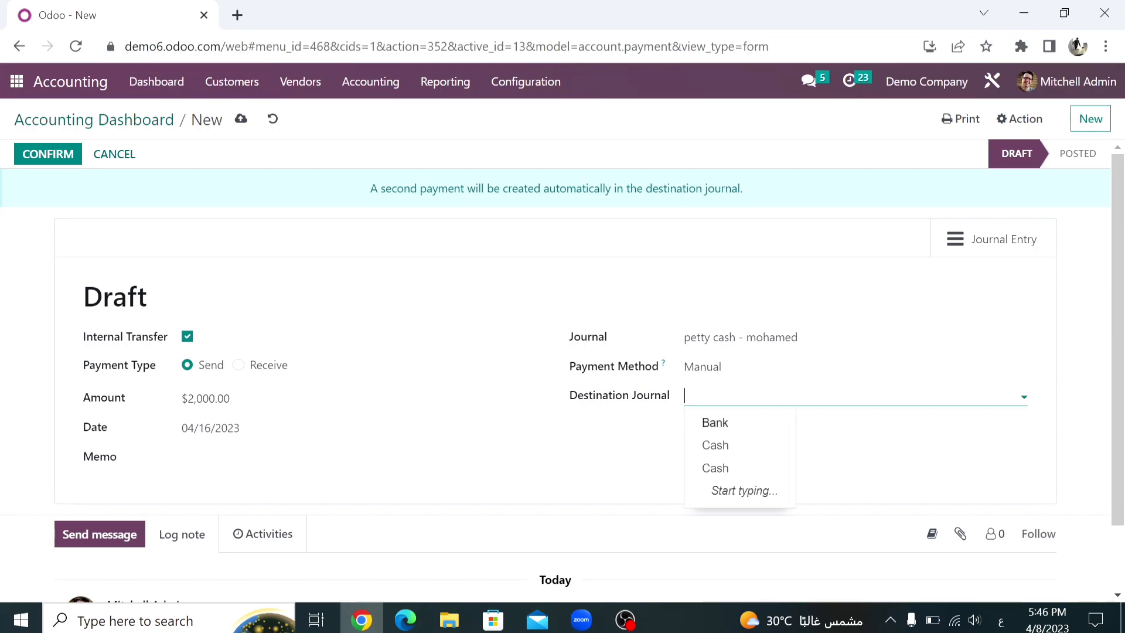
click(722, 444)
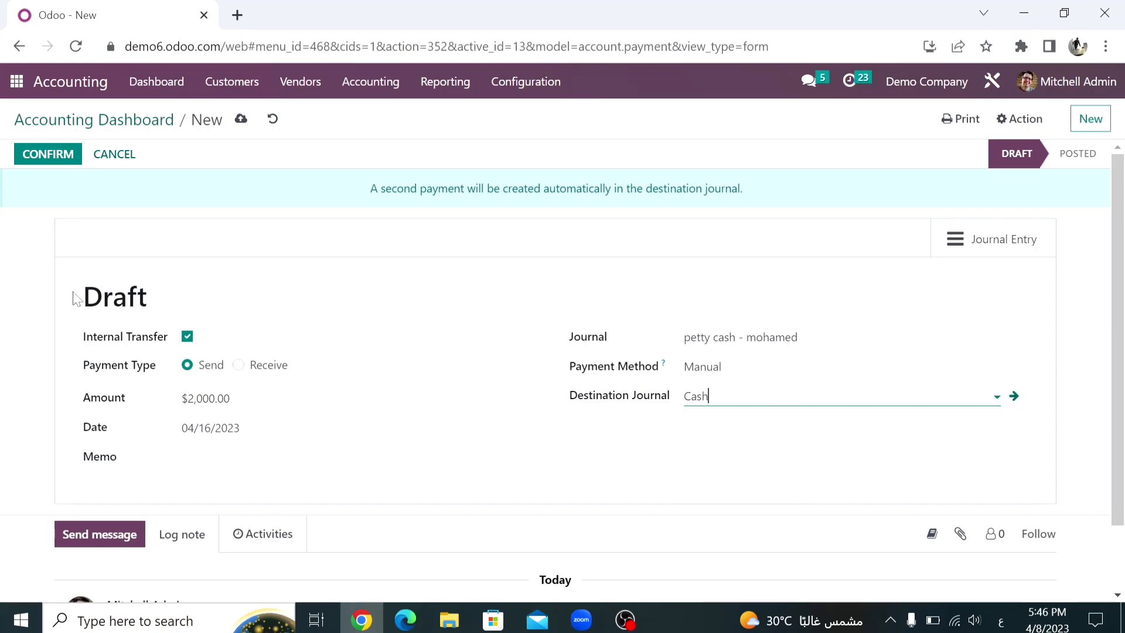
click(36, 159)
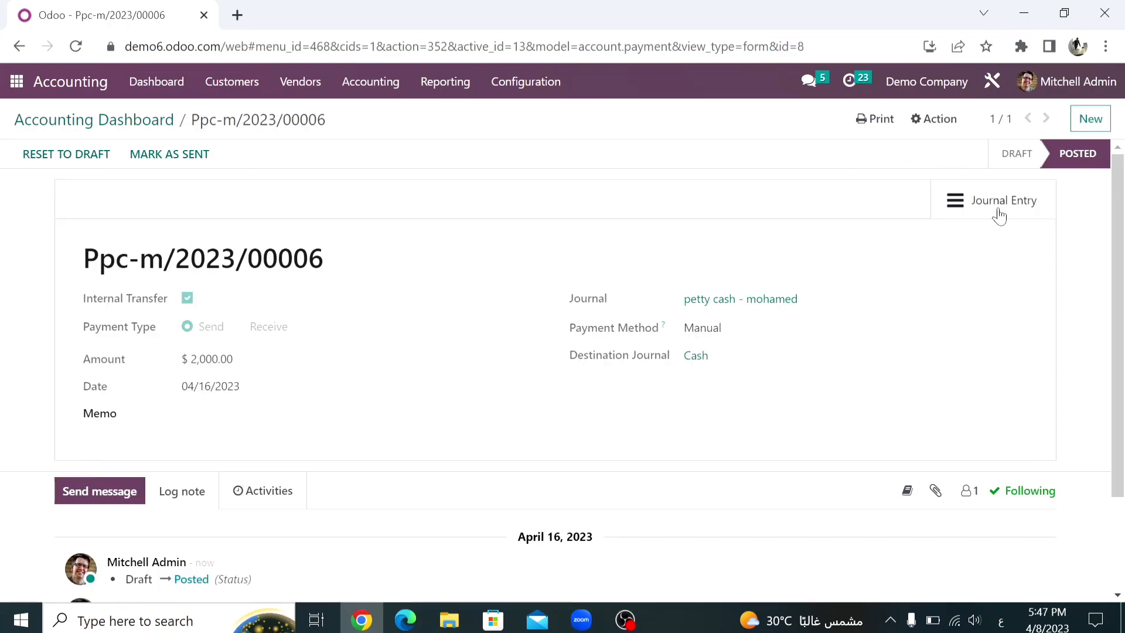
- Examine the internal transfer's journal items and the employee's petty cash balance on the Accounting Dashboard
click(999, 217)
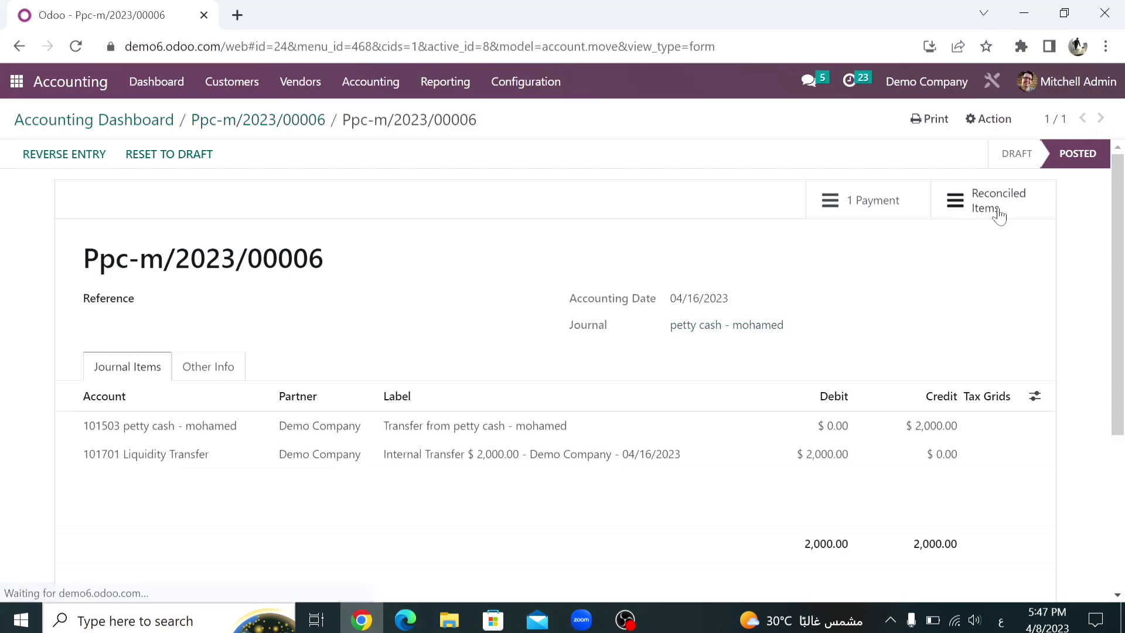
click(814, 396)
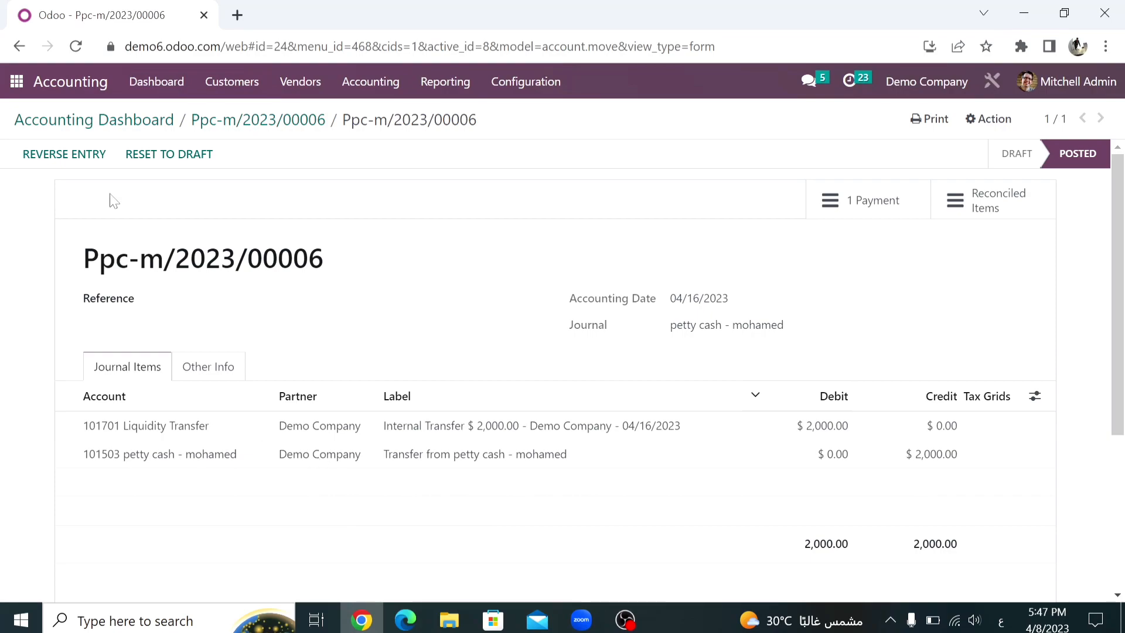
click(157, 85)
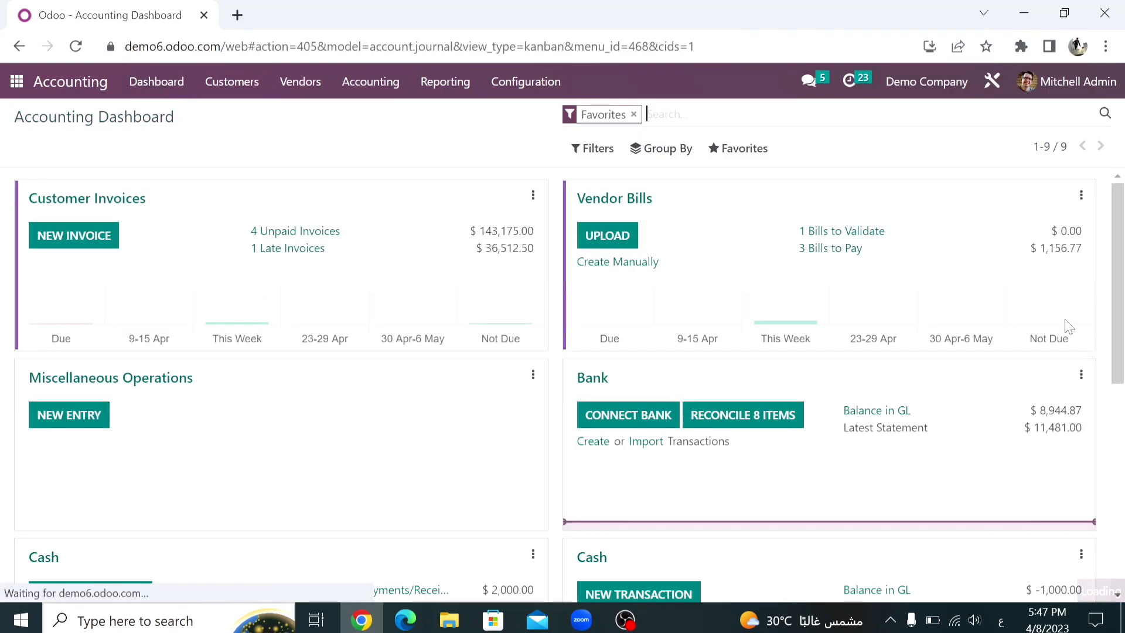
click(1121, 467)
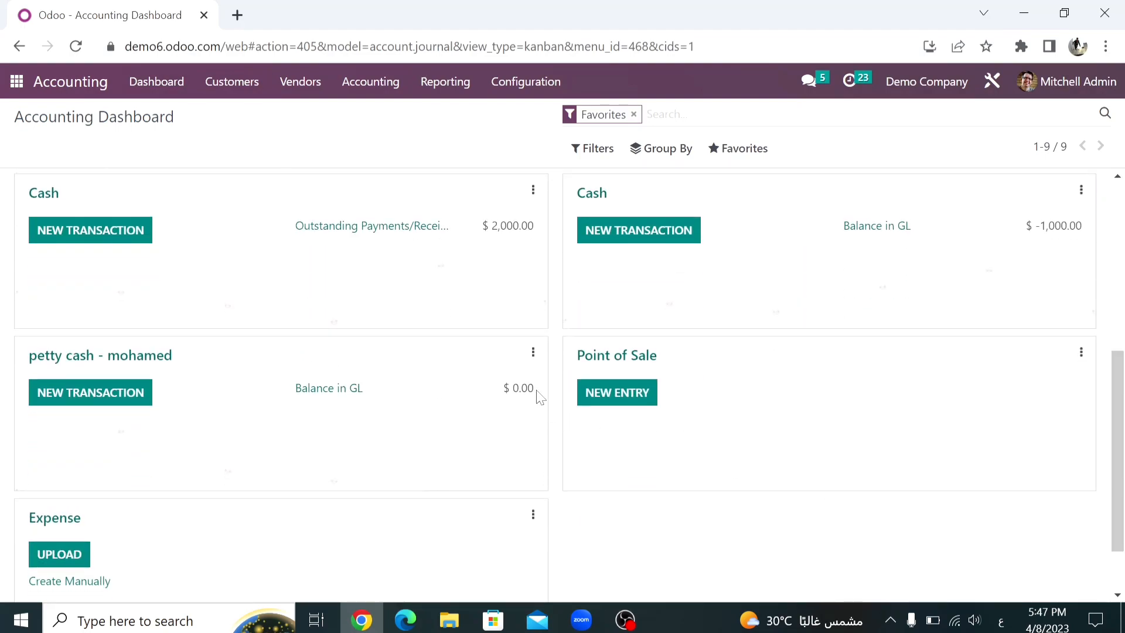
mouse_move(536, 389)
mouse_down()
mouse_move(498, 402)
mouse_move(531, 390)
mouse_move(520, 389)
mouse_up()
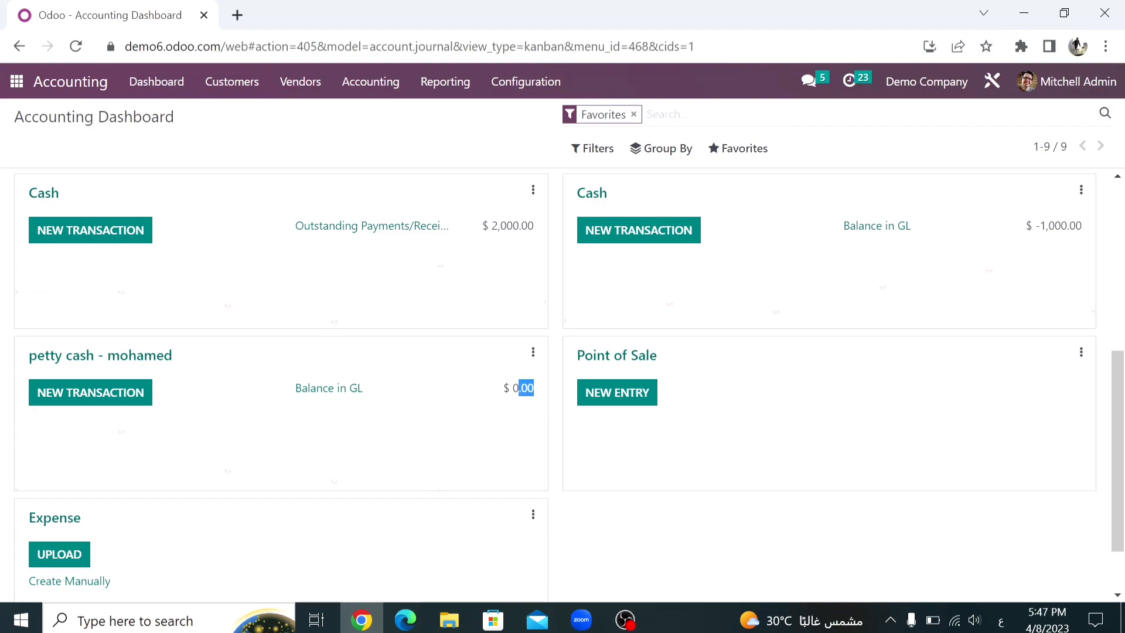